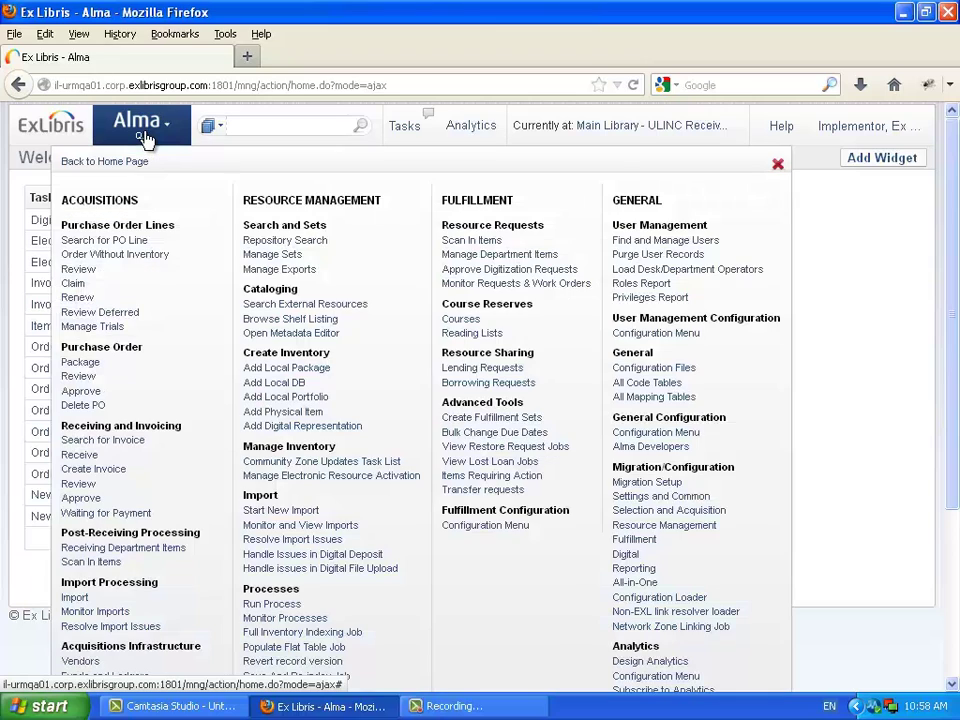
Open the Fund And Ledger Fiscal Period table in the acquisitions configuration to review the defined fiscal periods
{"action": "scroll", "coordinate": [171, 210], "scroll_direction": "down", "scroll_amount": 4}
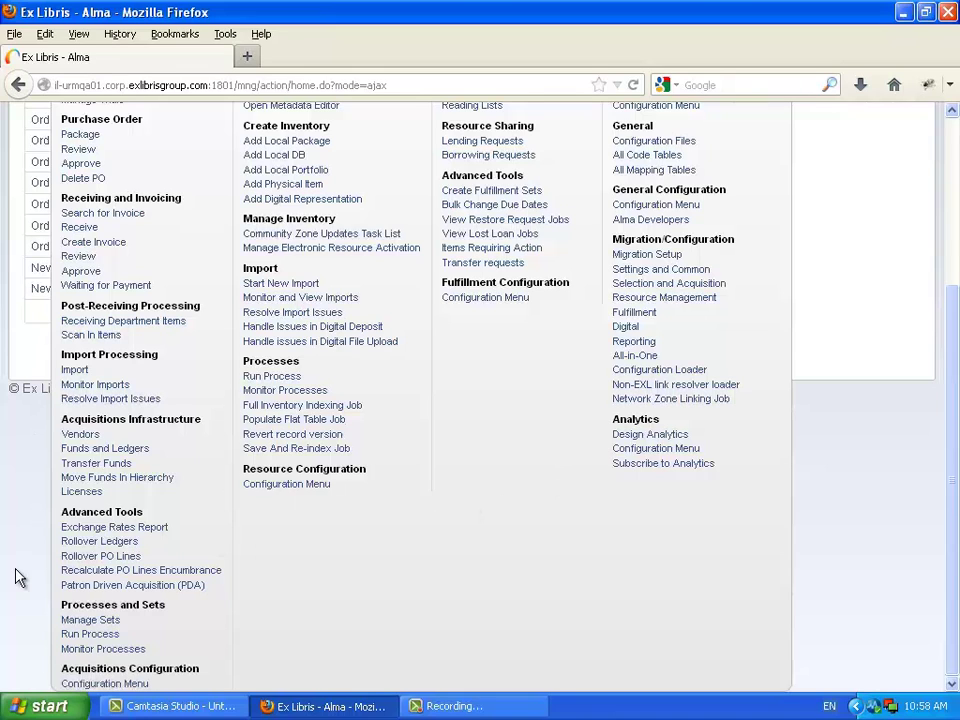
{"action": "left_click", "coordinate": [100, 683]}
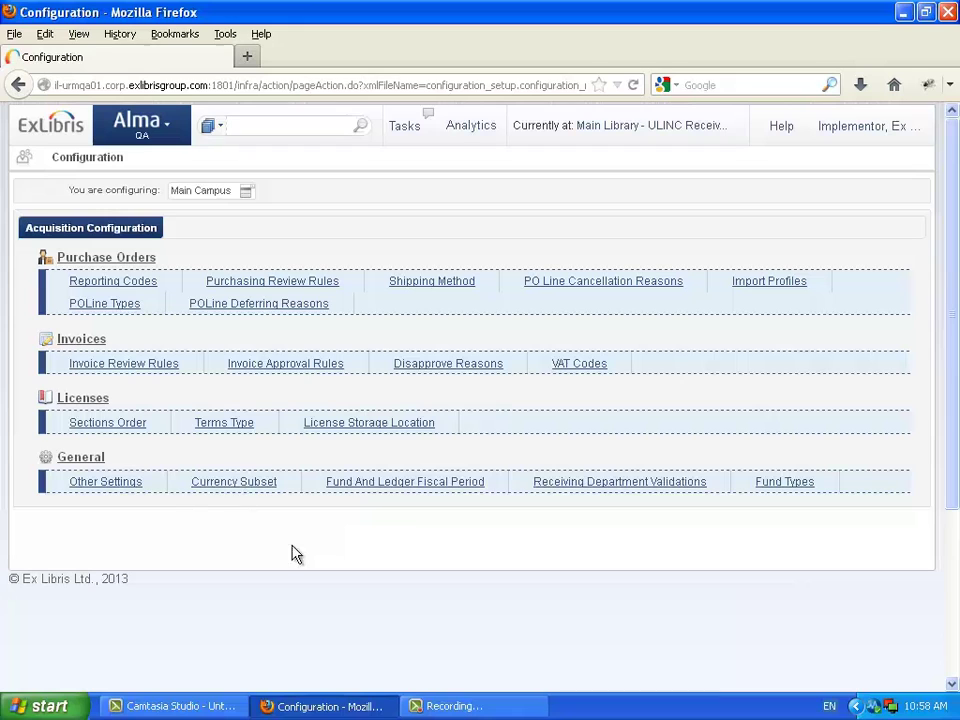
{"action": "left_click", "coordinate": [368, 484]}
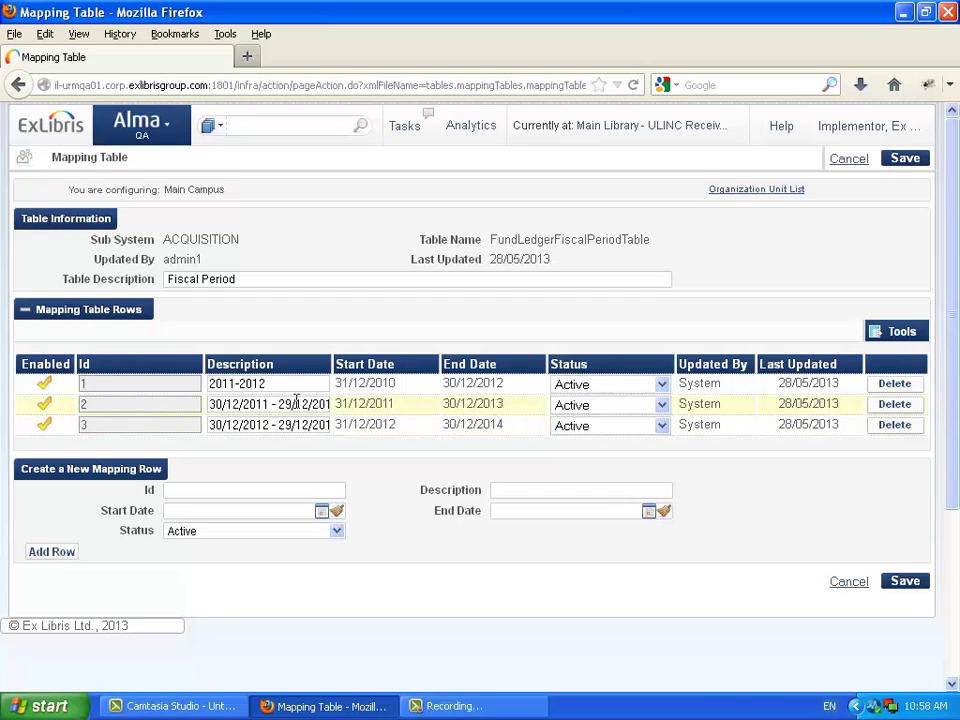
Display the Funds and Ledgers list without the fiscal period and Active status filters
{"action": "left_click", "coordinate": [146, 133]}
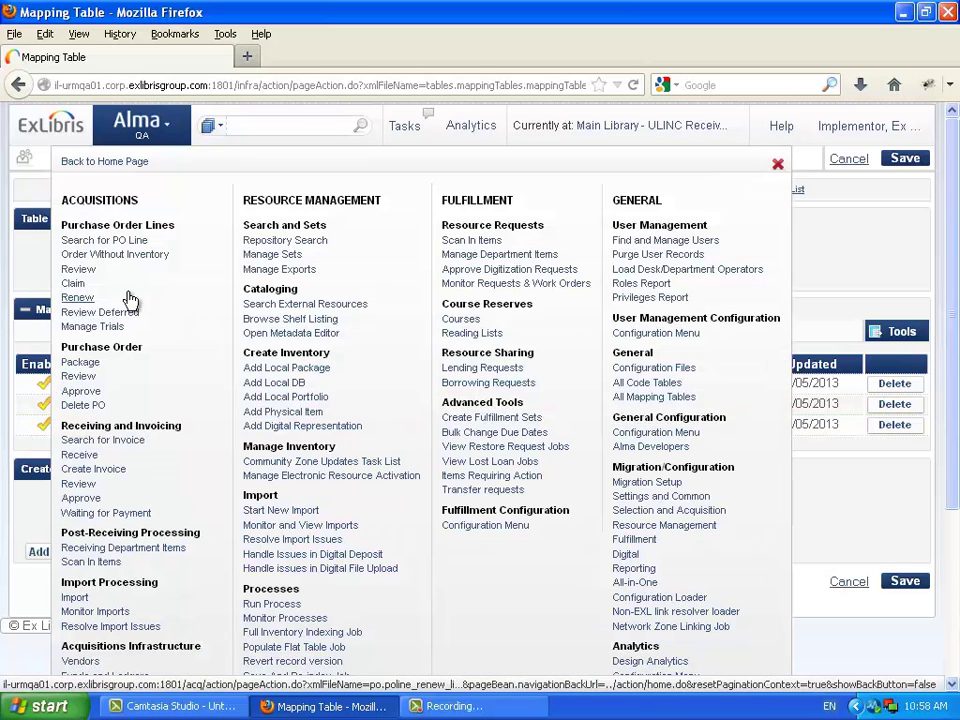
{"action": "scroll", "coordinate": [125, 330], "scroll_direction": "down", "scroll_amount": 4}
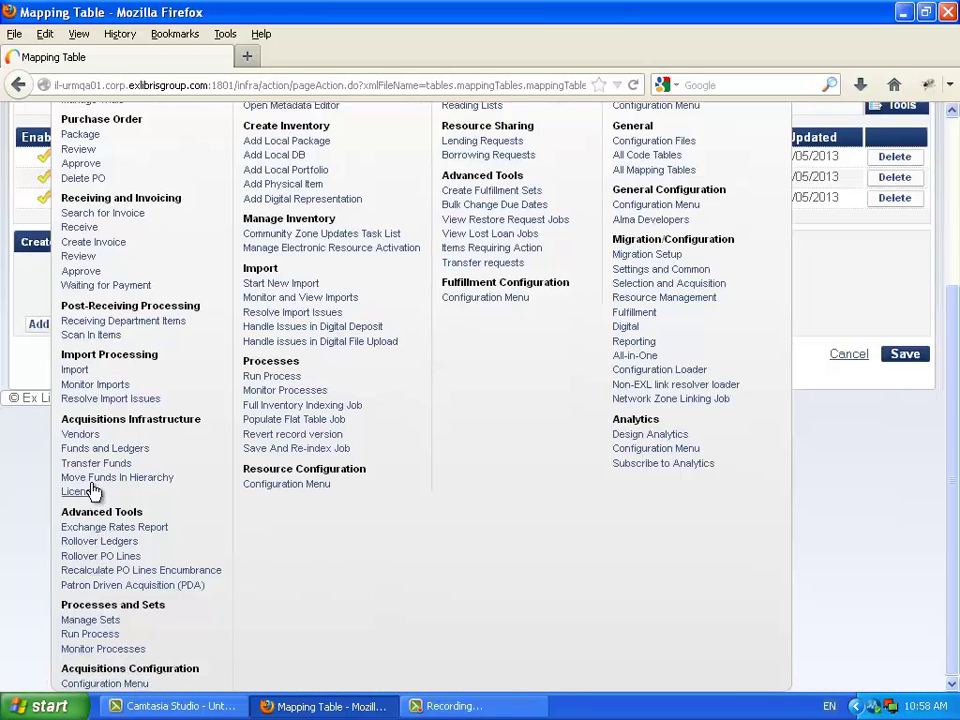
{"action": "left_click", "coordinate": [103, 449]}
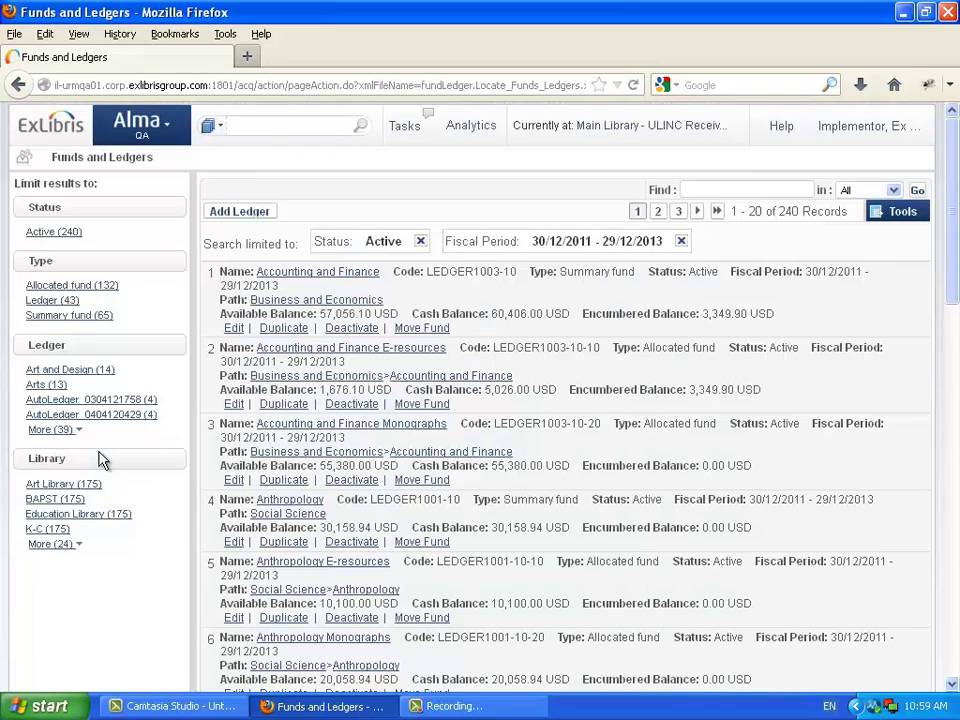
{"action": "left_click", "coordinate": [682, 241]}
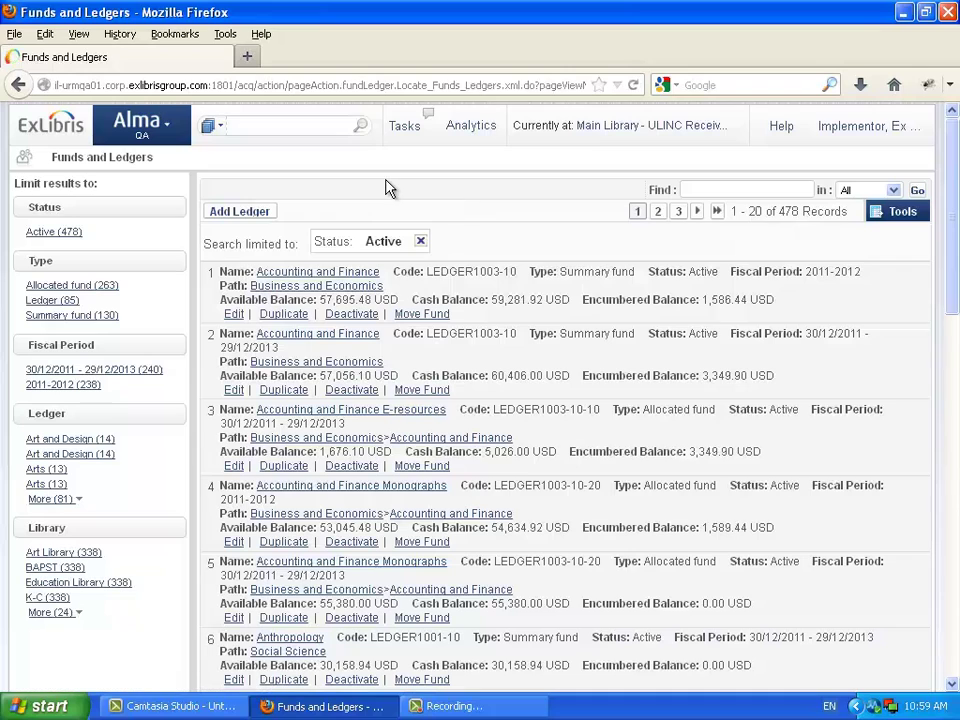
{"action": "left_click", "coordinate": [422, 242]}
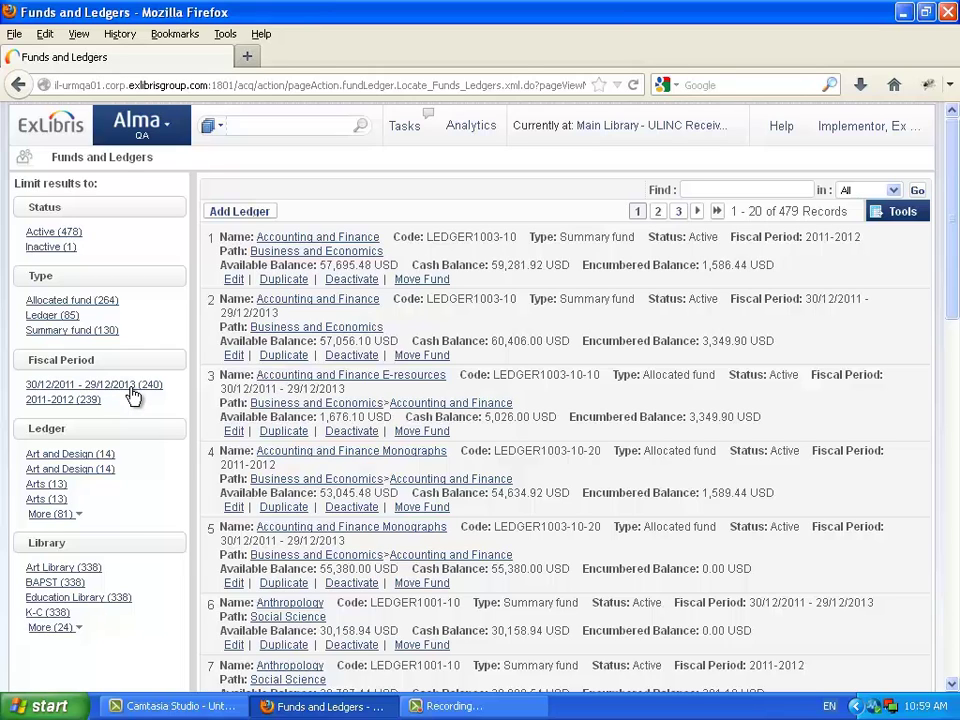
Open the Rollover Ledgers job list and start adding a new rollover job
{"action": "left_click", "coordinate": [114, 112]}
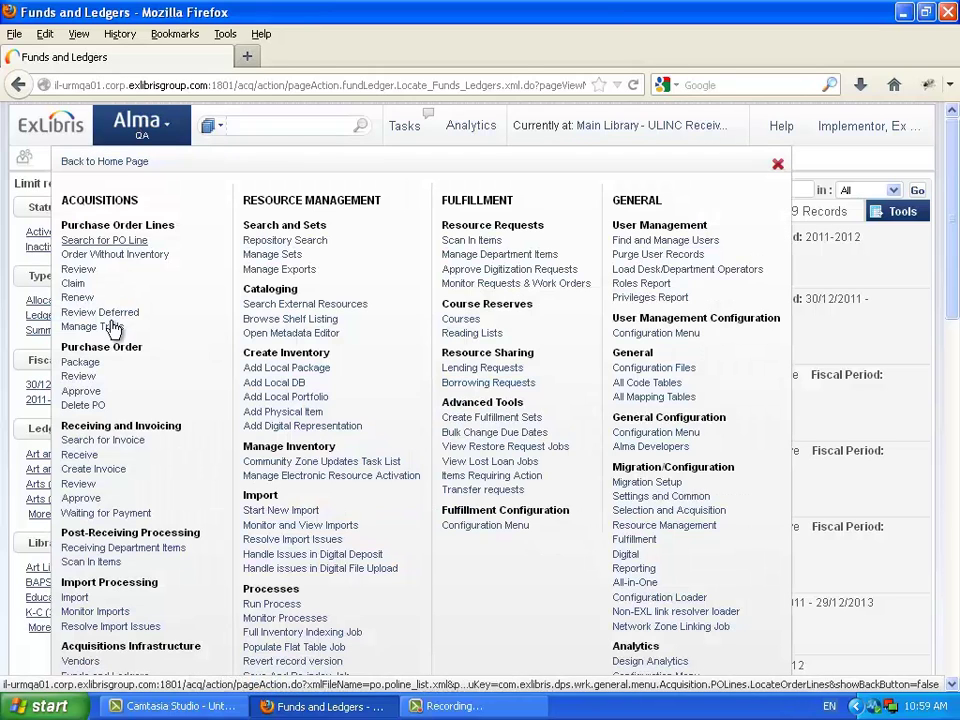
{"action": "scroll", "coordinate": [100, 330], "scroll_direction": "down", "scroll_amount": 5}
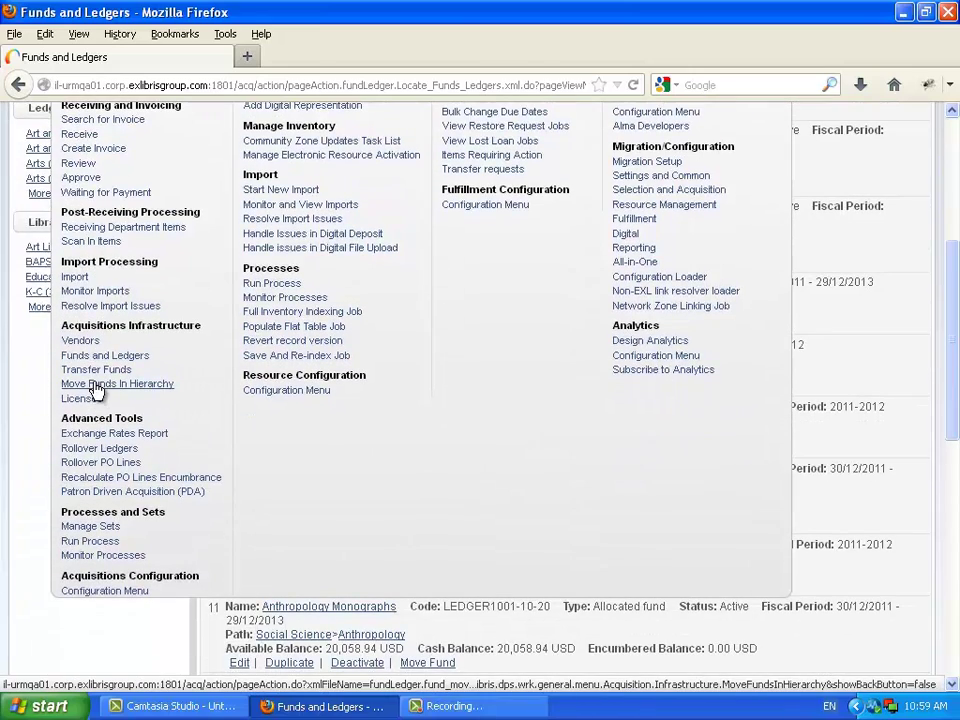
{"action": "scroll", "coordinate": [95, 388], "scroll_direction": "up", "scroll_amount": 2}
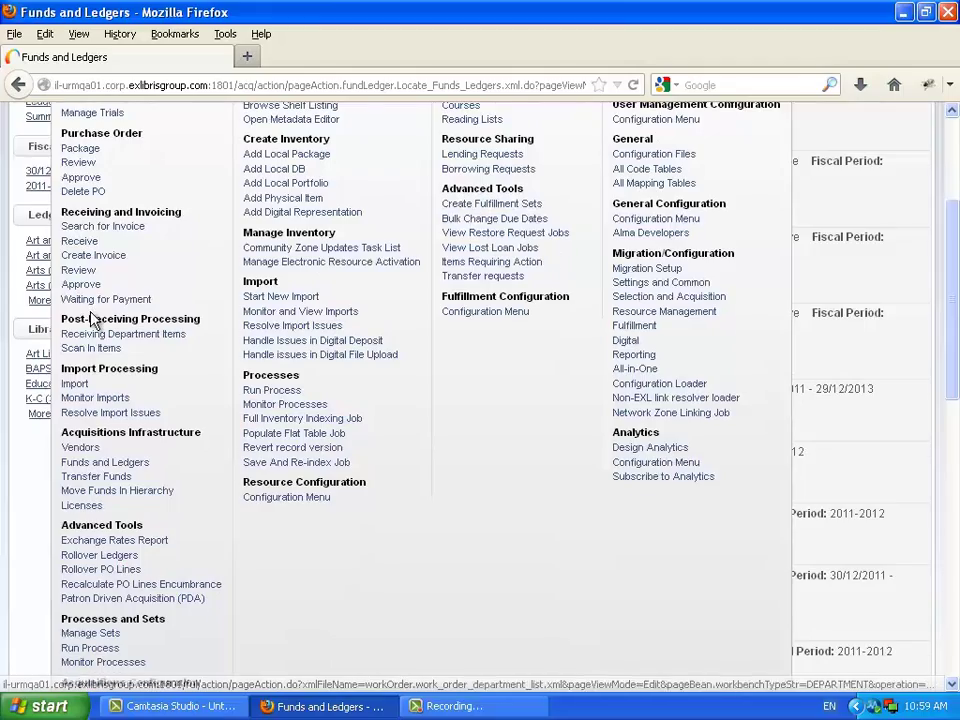
{"action": "scroll", "coordinate": [92, 318], "scroll_direction": "up", "scroll_amount": 4}
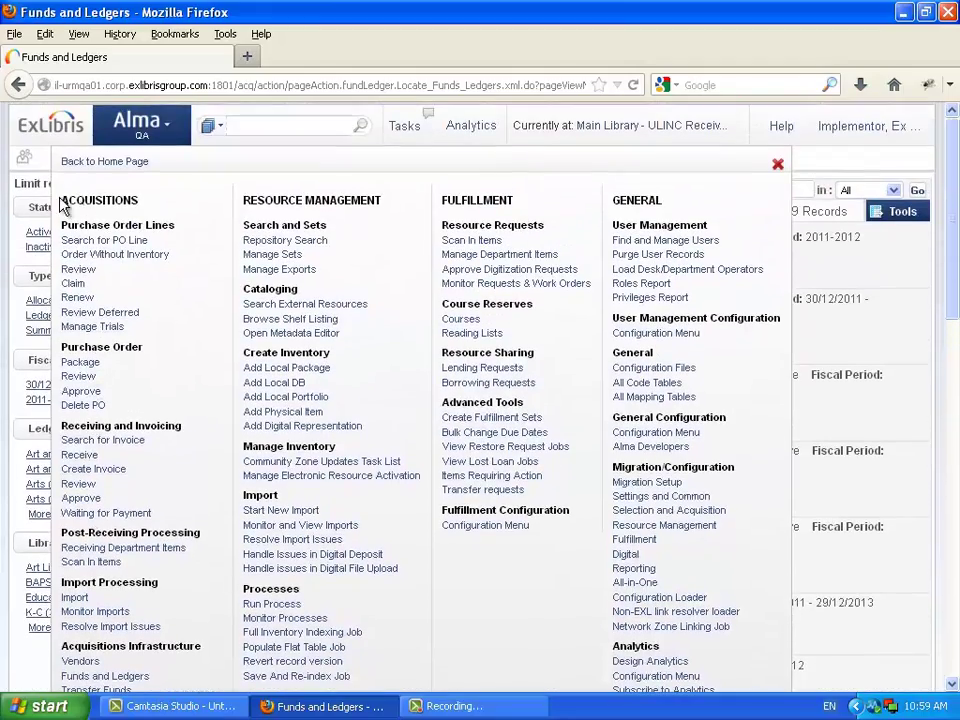
{"action": "scroll", "coordinate": [72, 205], "scroll_direction": "down", "scroll_amount": 12}
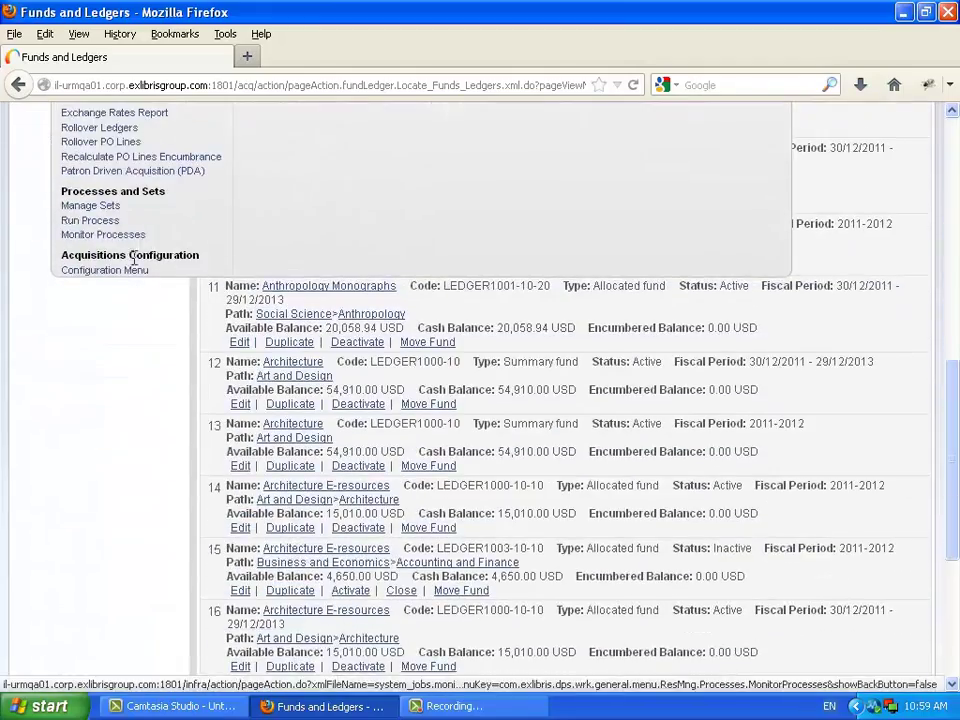
{"action": "scroll", "coordinate": [78, 207], "scroll_direction": "up", "scroll_amount": 2}
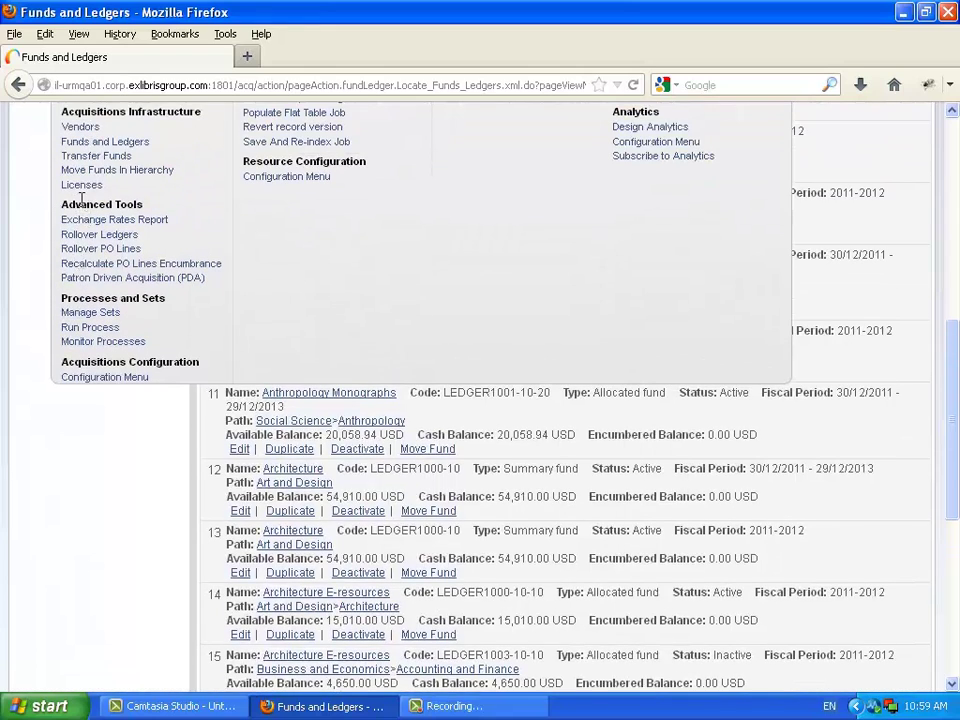
{"action": "left_click", "coordinate": [116, 236]}
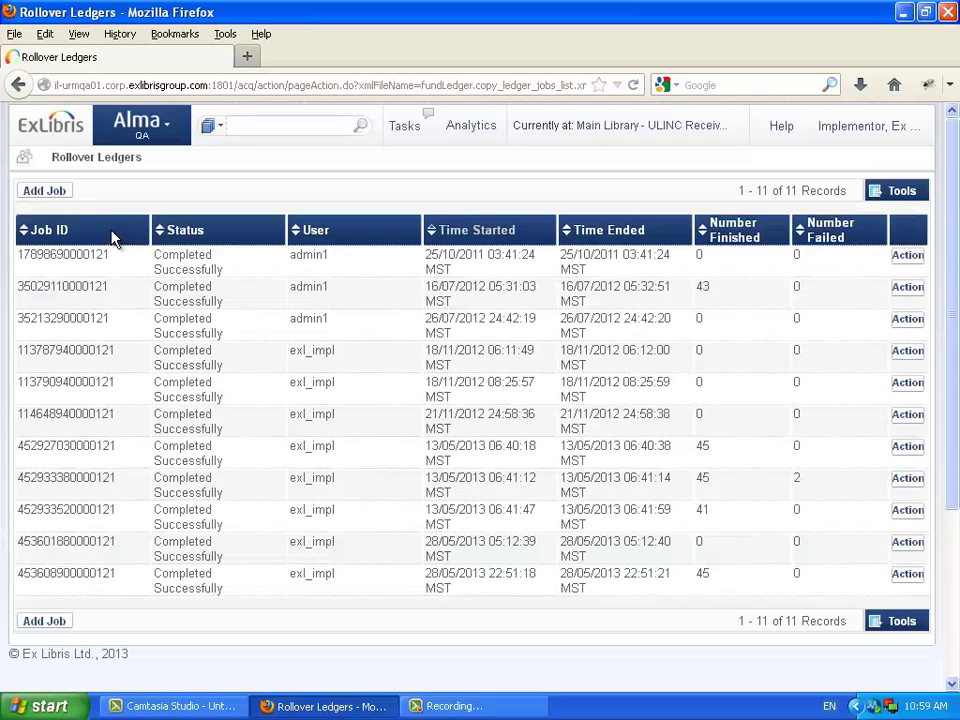
{"action": "left_click", "coordinate": [40, 192]}
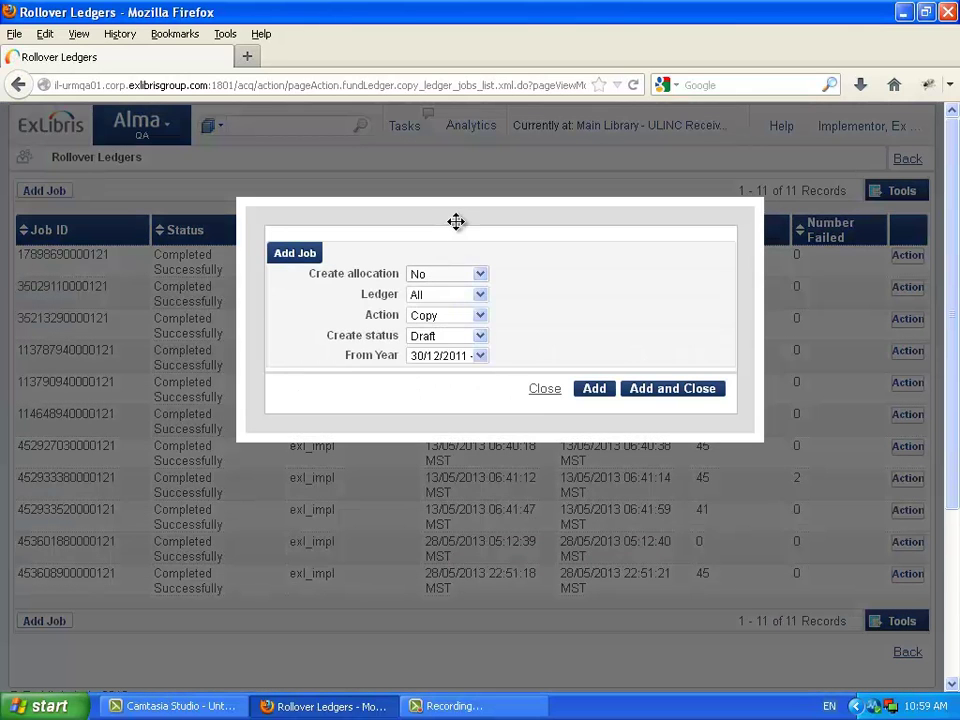
{"action": "left_click_drag", "start_coordinate": [456, 223], "coordinate": [434, 208]}
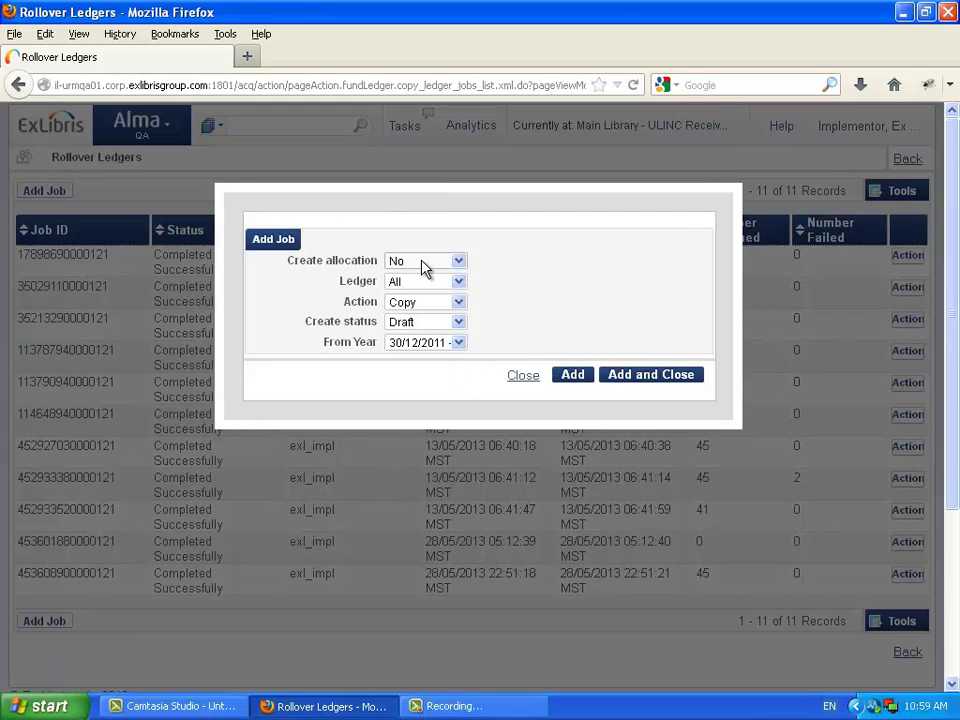
Choose 2011-2012 as the rollover job's From Year and look through the ledger choices
{"action": "left_click", "coordinate": [455, 346]}
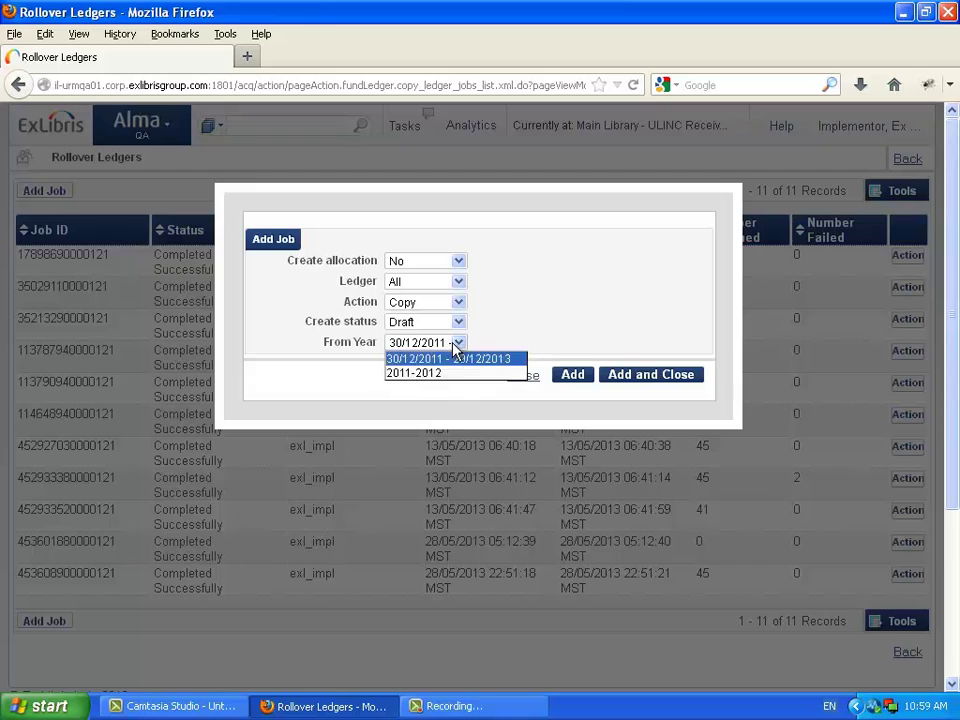
{"action": "left_click", "coordinate": [401, 375]}
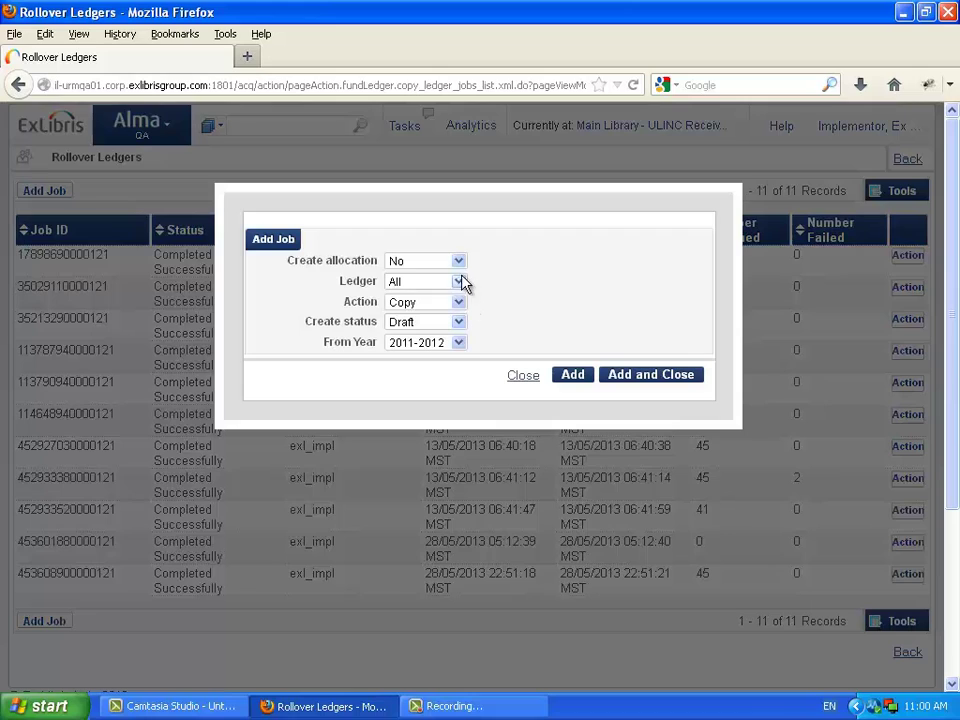
{"action": "left_click", "coordinate": [461, 284]}
{"action": "left_click", "coordinate": [459, 287]}
Set From Year to 30/12/2011 - 29/12/2013, keep all ledgers, the Copy action and Draft status, and add the rollover job
{"action": "left_click", "coordinate": [437, 342]}
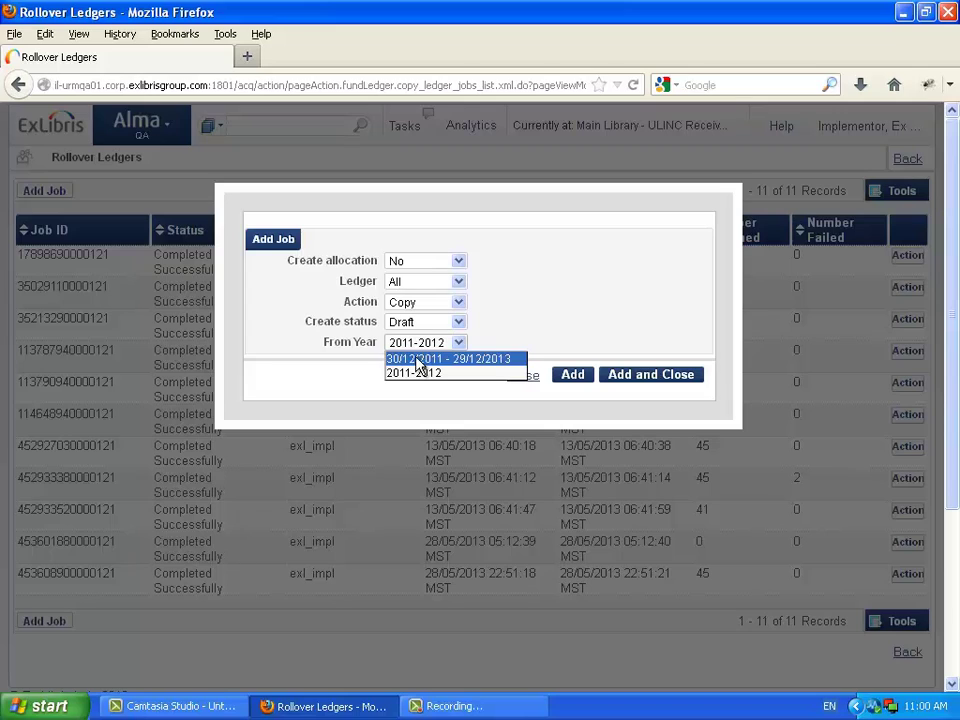
{"action": "left_click", "coordinate": [422, 360]}
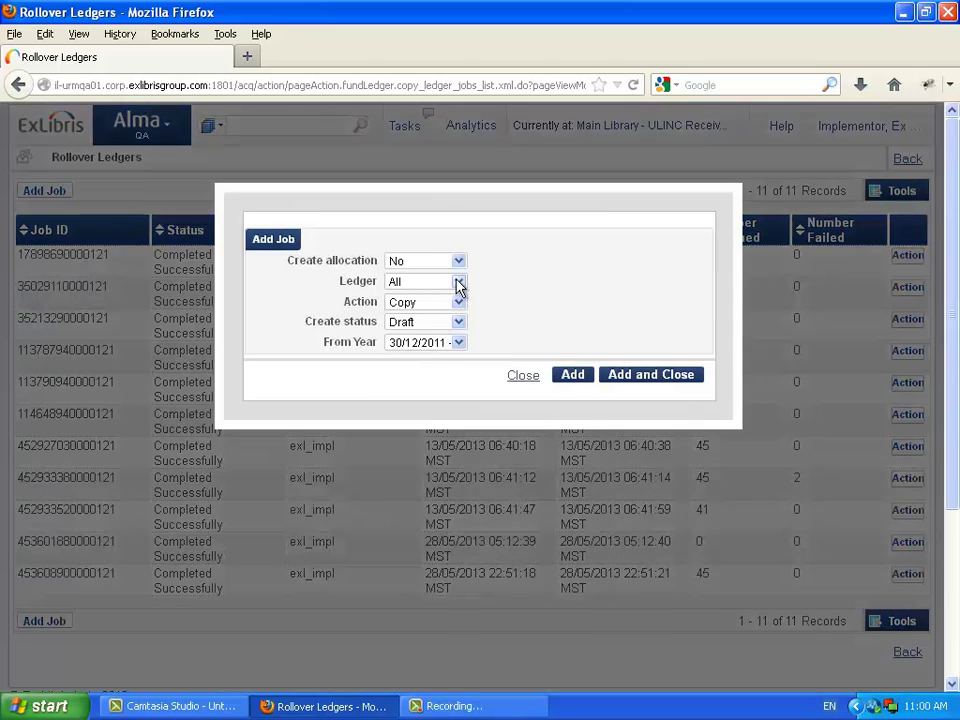
{"action": "left_click", "coordinate": [458, 284]}
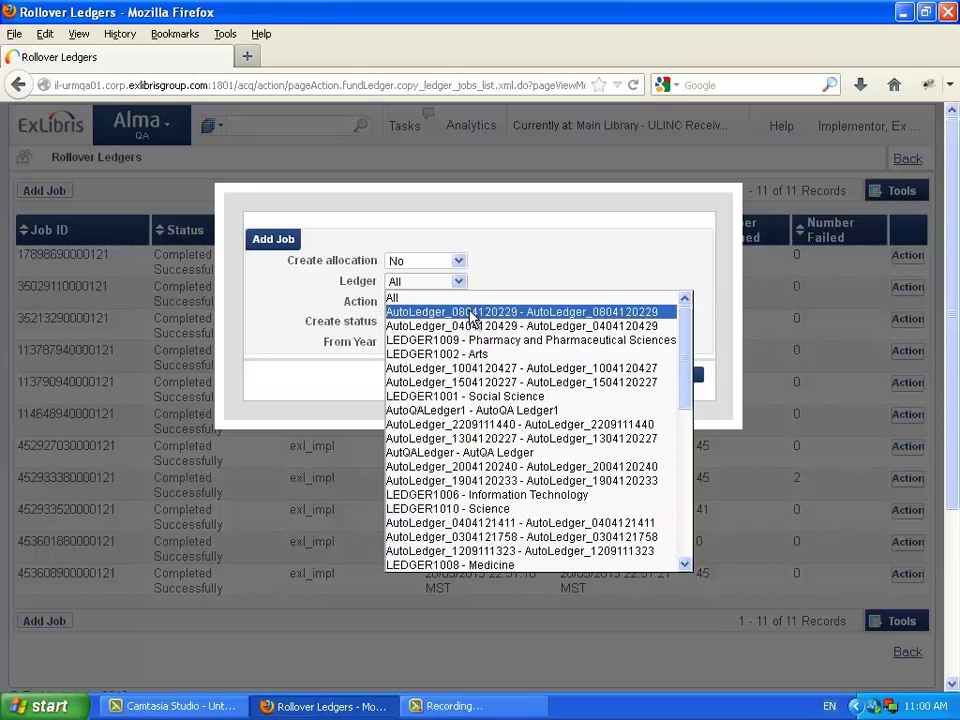
{"action": "left_click", "coordinate": [397, 302]}
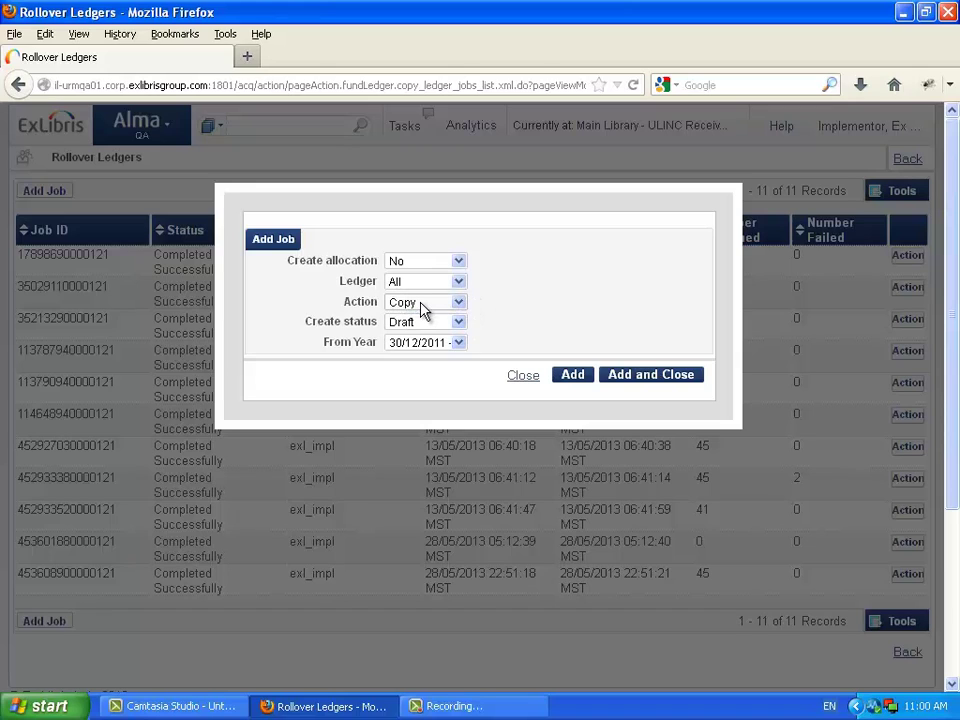
{"action": "left_click", "coordinate": [457, 324]}
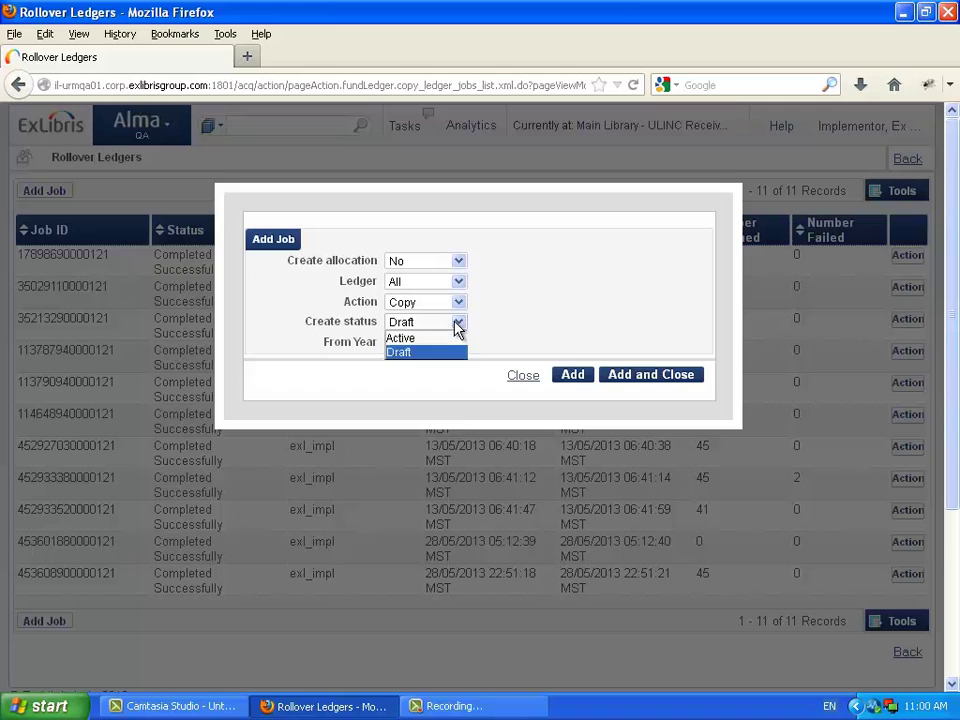
{"action": "left_click", "coordinate": [457, 326]}
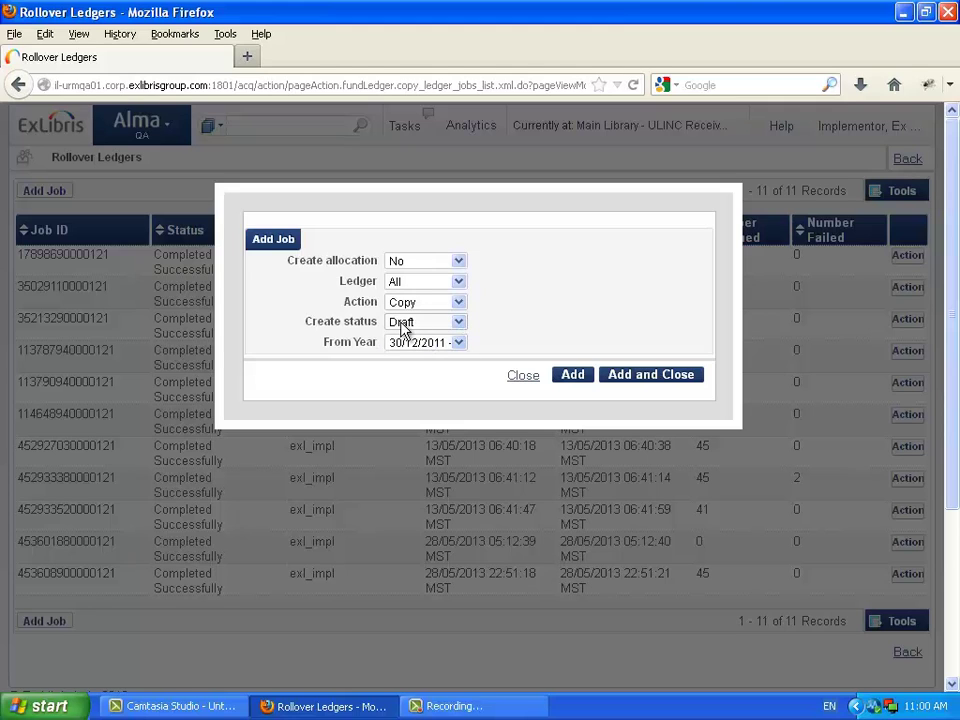
{"action": "left_click", "coordinate": [641, 378]}
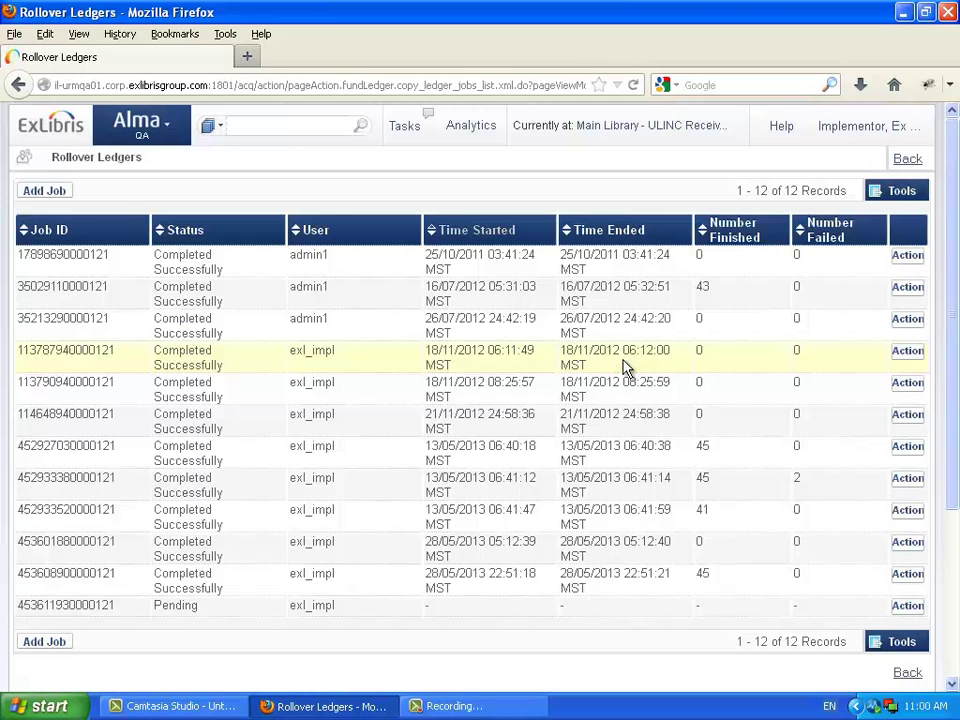
Check the new rollover job's progress in the list and open its report to examine the action and create status
{"action": "scroll", "coordinate": [227, 446], "scroll_direction": "down", "scroll_amount": 5}
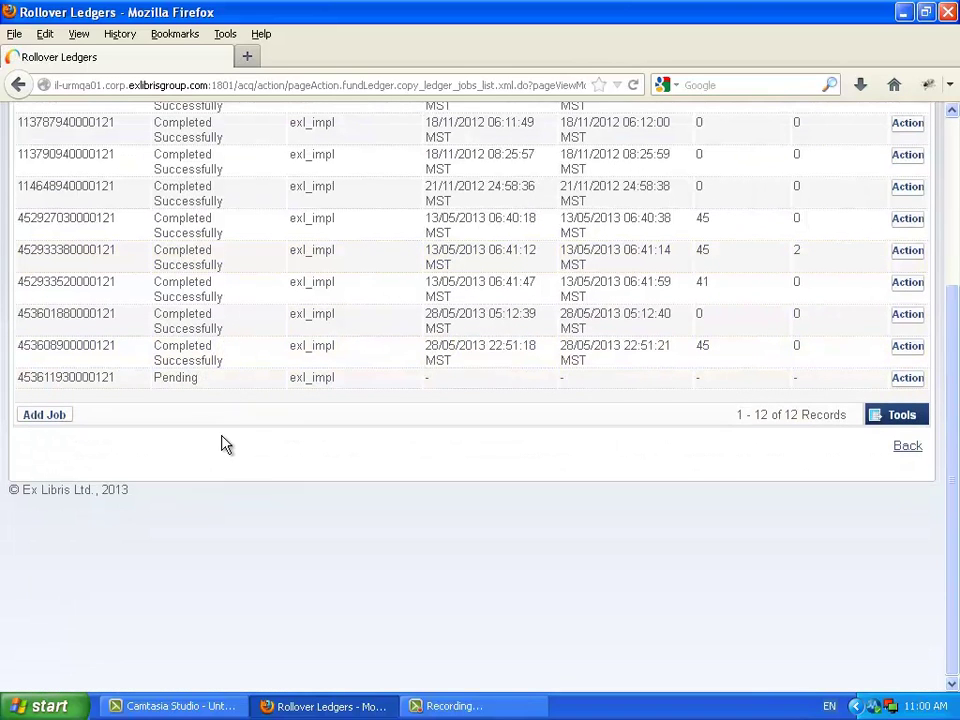
{"action": "scroll", "coordinate": [246, 399], "scroll_direction": "up", "scroll_amount": 3}
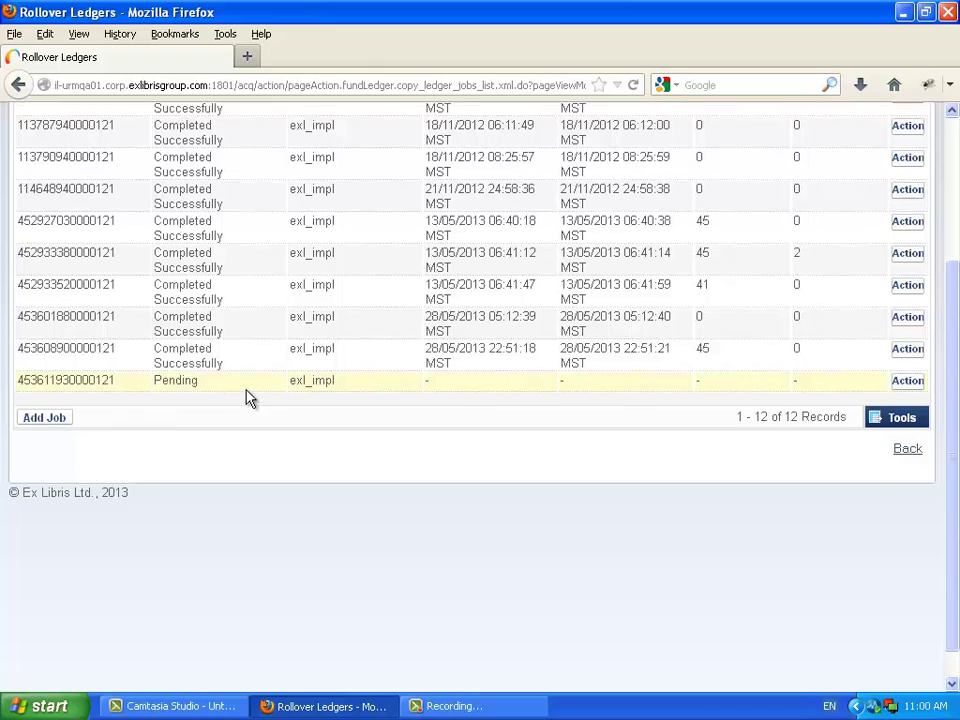
{"action": "scroll", "coordinate": [250, 399], "scroll_direction": "up", "scroll_amount": 2}
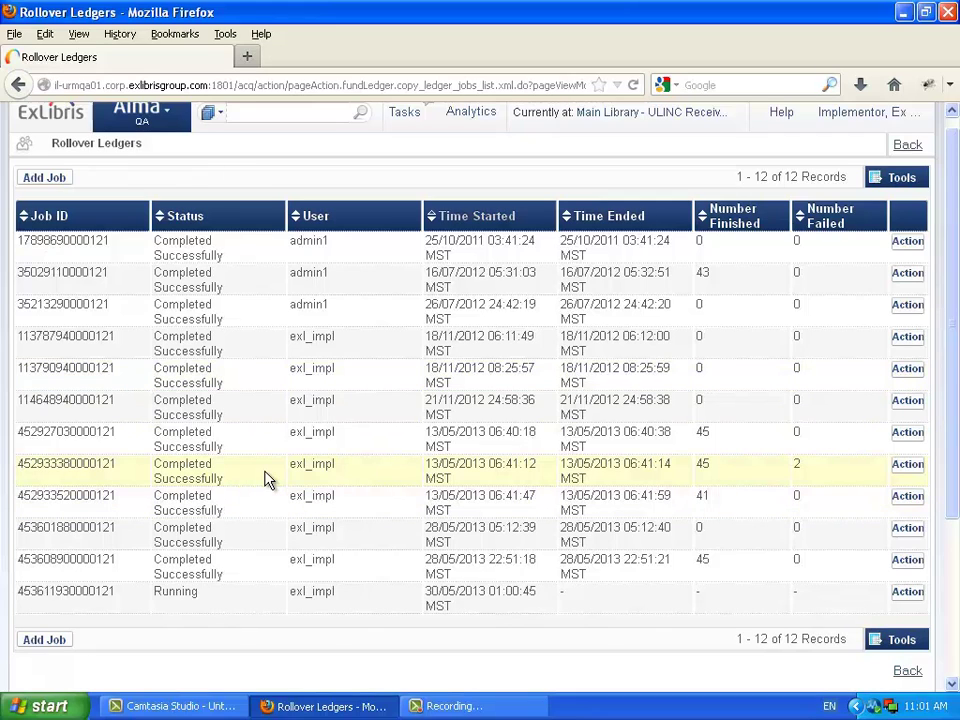
{"action": "scroll", "coordinate": [40, 235], "scroll_direction": "up", "scroll_amount": 1}
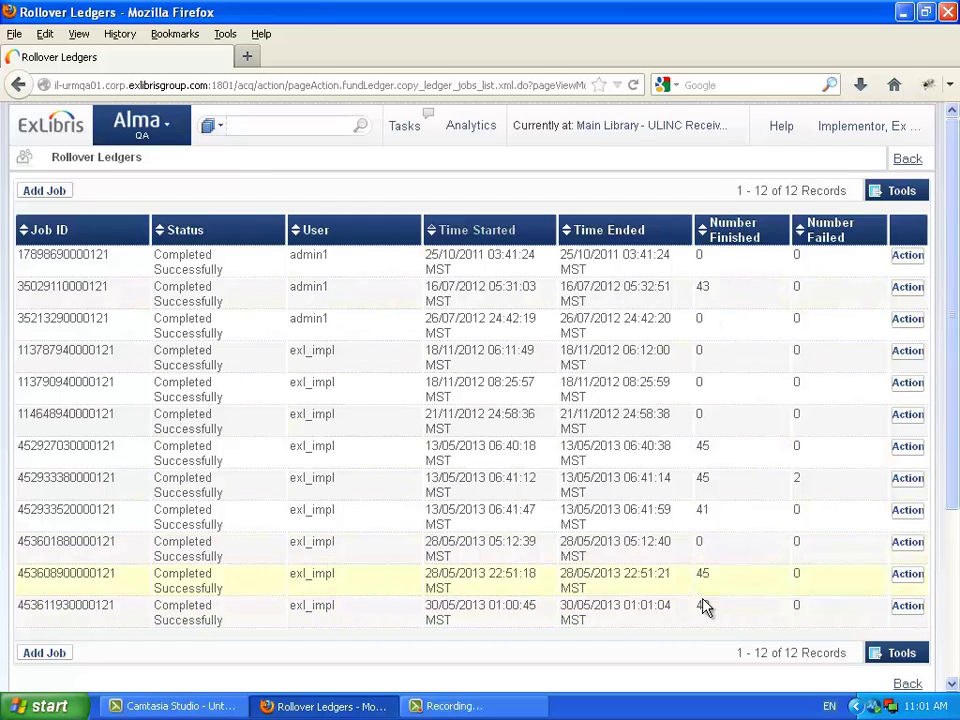
{"action": "left_click", "coordinate": [907, 606]}
{"action": "left_click", "coordinate": [905, 630]}
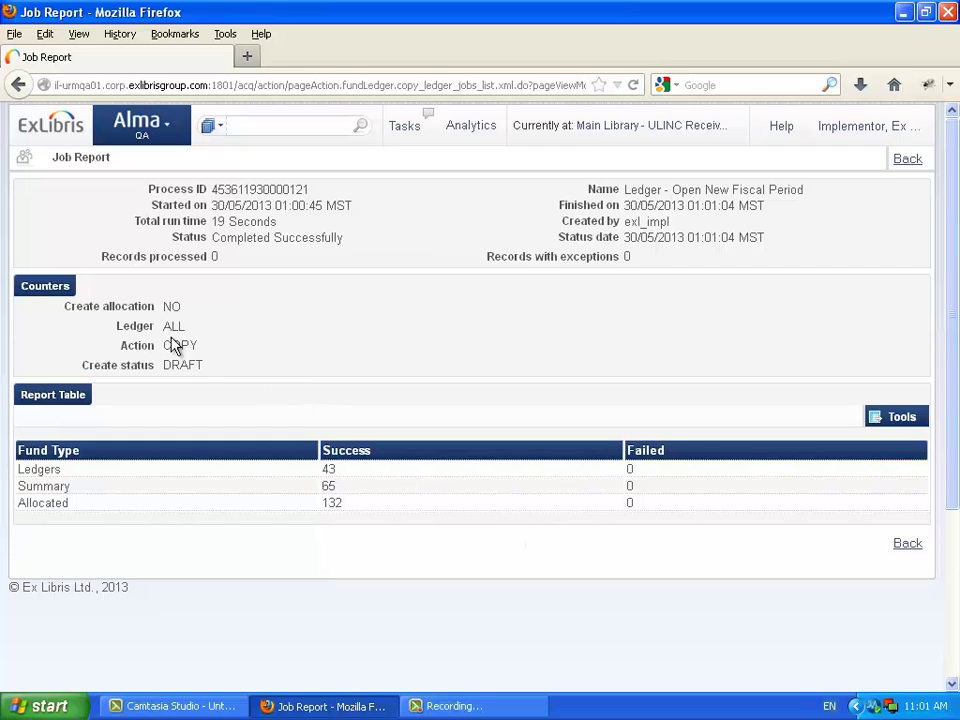
{"action": "left_click_drag", "start_coordinate": [163, 339], "coordinate": [246, 364]}
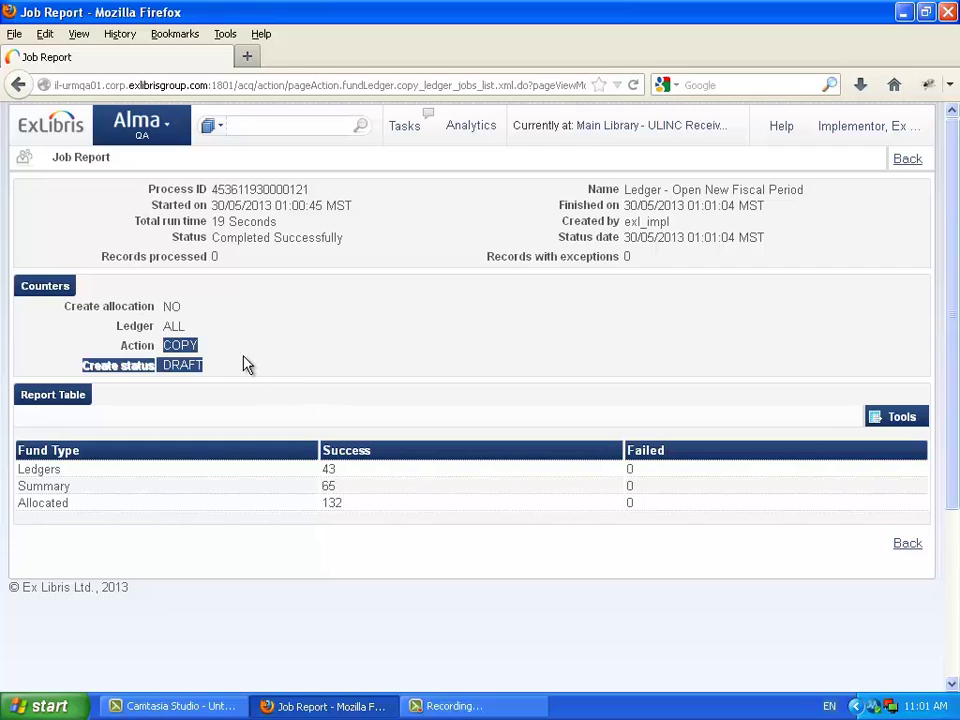
{"action": "left_click", "coordinate": [214, 381]}
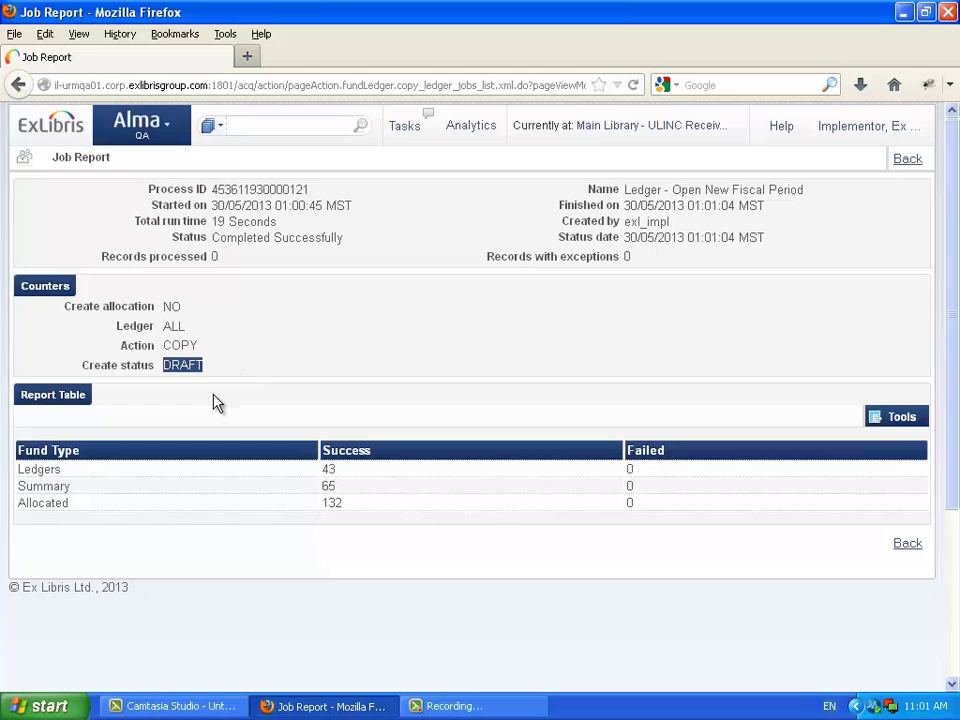
Open Funds and Ledgers, limit the results to the 30/12/2012 - 29/12/2014 fiscal period, and check the status and balances of the copied funds
{"action": "left_click", "coordinate": [137, 132]}
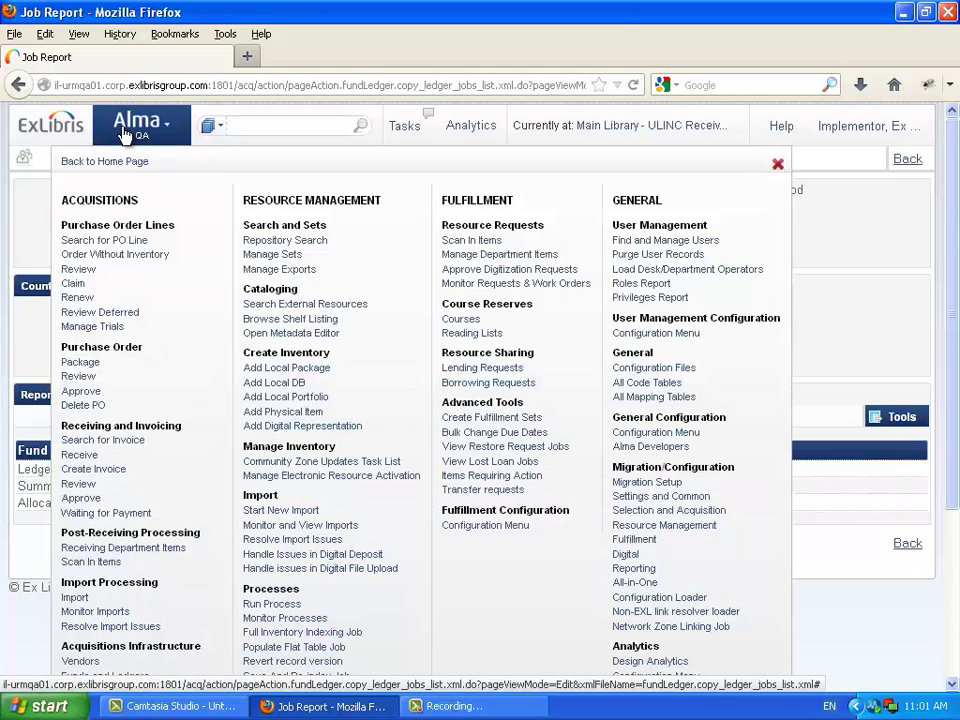
{"action": "scroll", "coordinate": [66, 290], "scroll_direction": "down", "scroll_amount": 4}
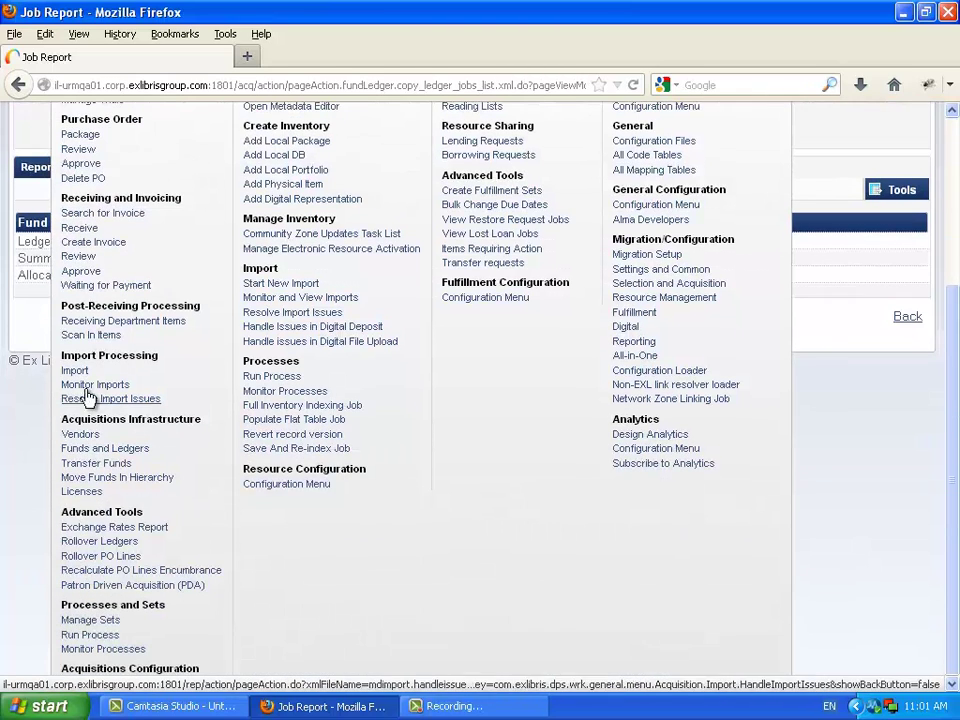
{"action": "left_click", "coordinate": [88, 450]}
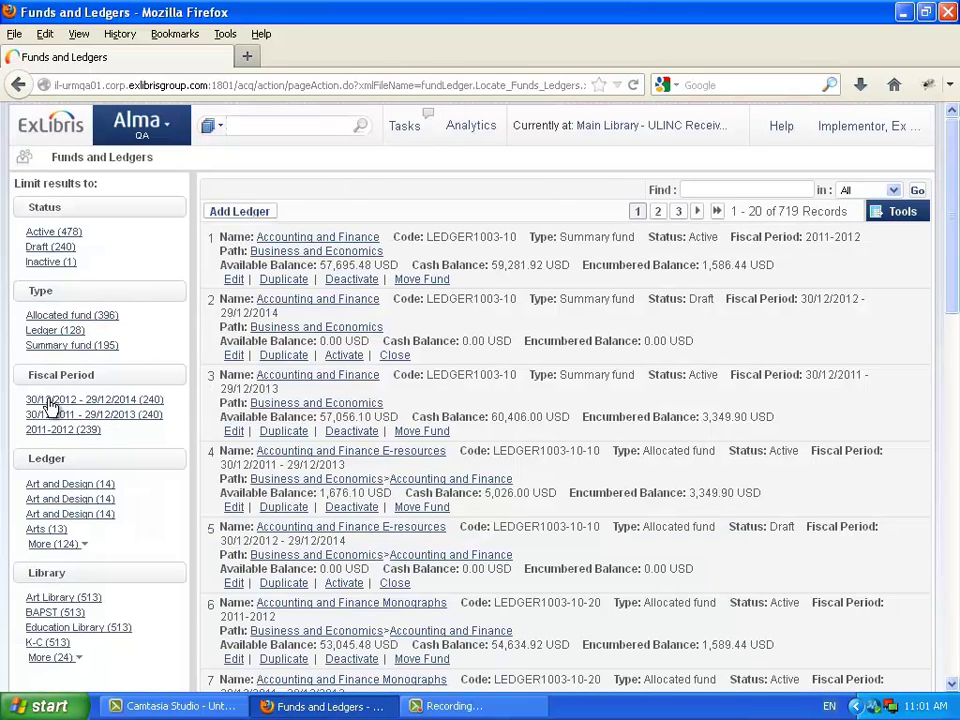
{"action": "left_click", "coordinate": [127, 401]}
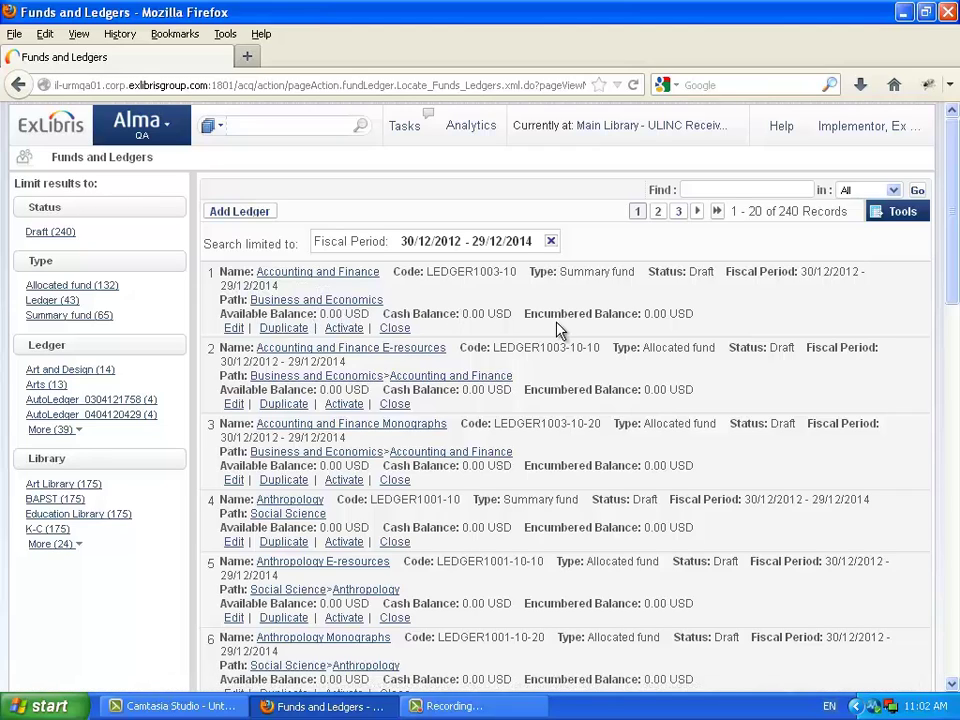
{"action": "double_click", "coordinate": [702, 272]}
{"action": "left_click", "coordinate": [702, 284]}
Reload Funds and Ledgers, and return to the Rollover Ledgers job list
{"action": "left_click", "coordinate": [141, 130]}
{"action": "scroll", "coordinate": [110, 366], "scroll_direction": "down", "scroll_amount": 6}
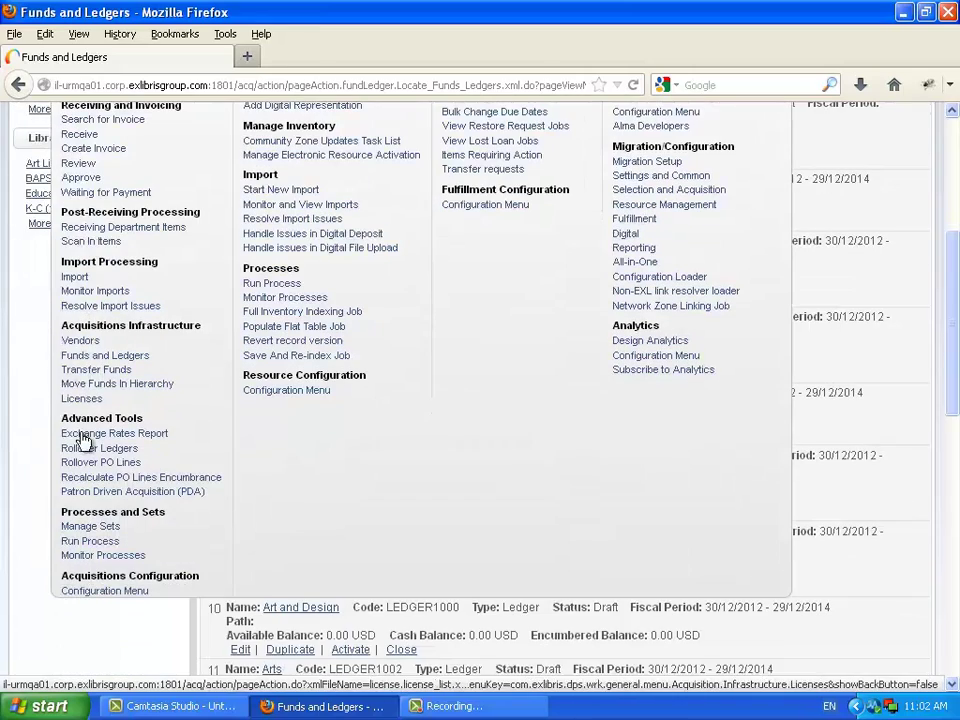
{"action": "left_click", "coordinate": [113, 360]}
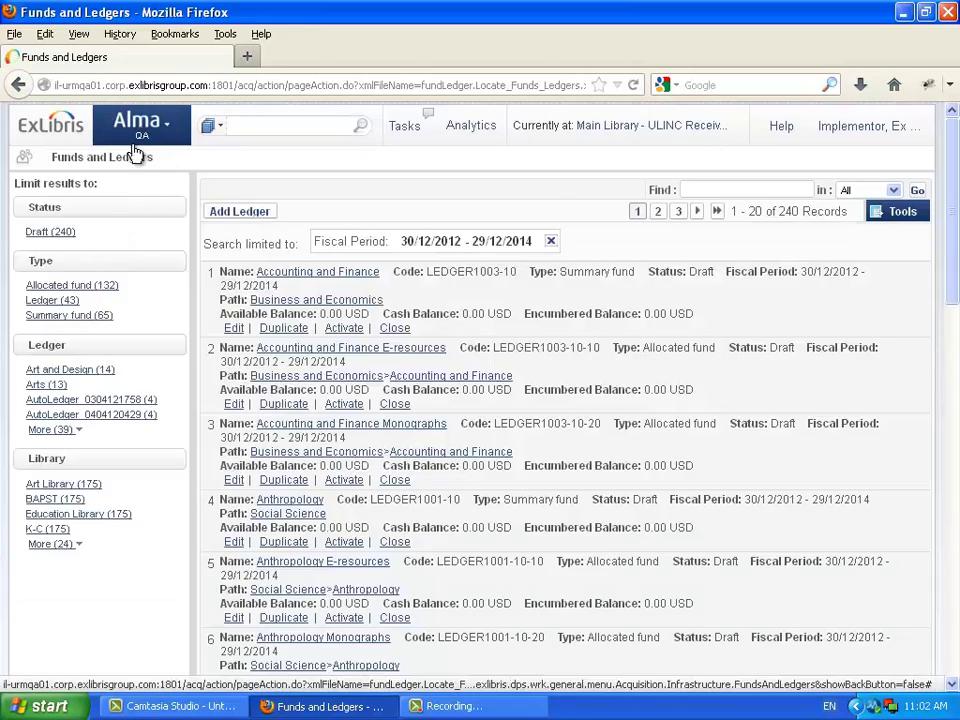
{"action": "left_click", "coordinate": [137, 148]}
{"action": "scroll", "coordinate": [88, 296], "scroll_direction": "down", "scroll_amount": 8}
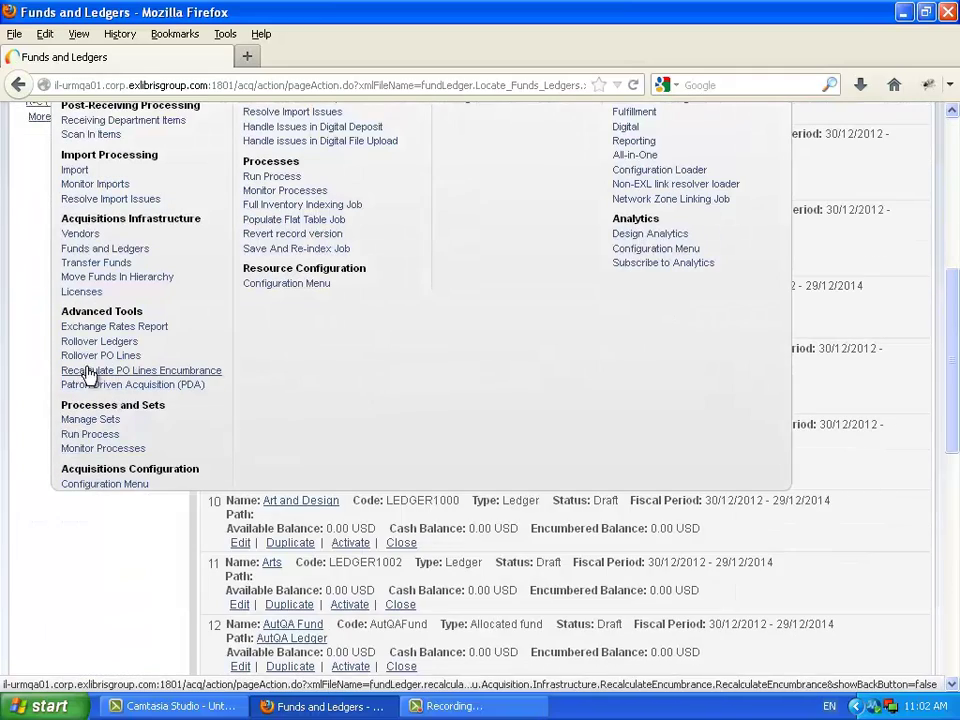
{"action": "left_click", "coordinate": [87, 345]}
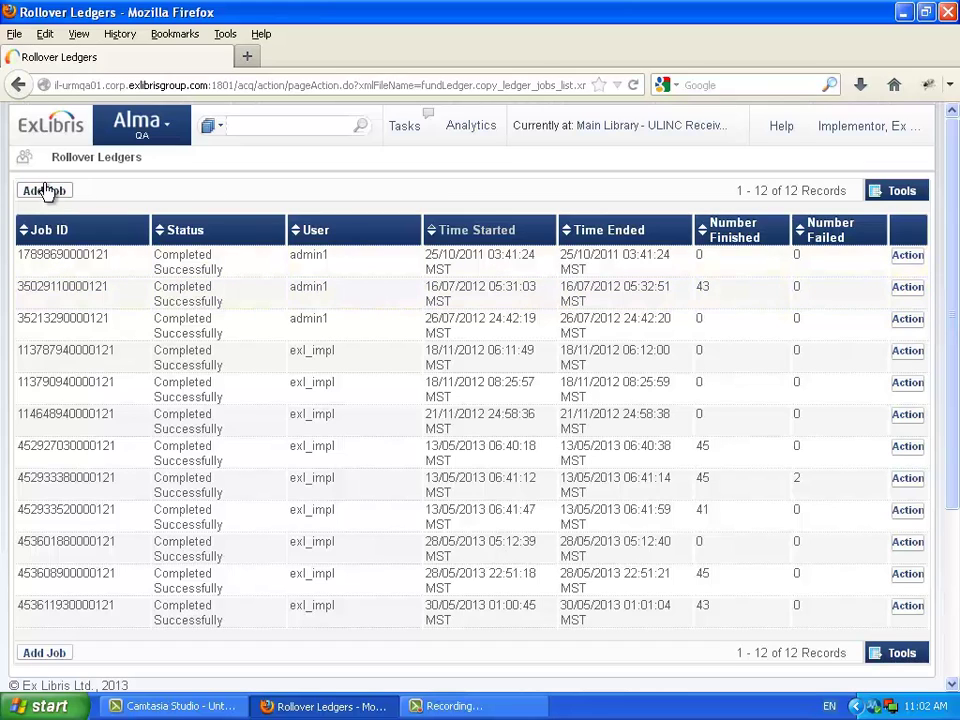
Add a rollover job with the Delete action for all ledgers and From Year 30/12/2012 - 29/12/2014
{"action": "left_click", "coordinate": [44, 191]}
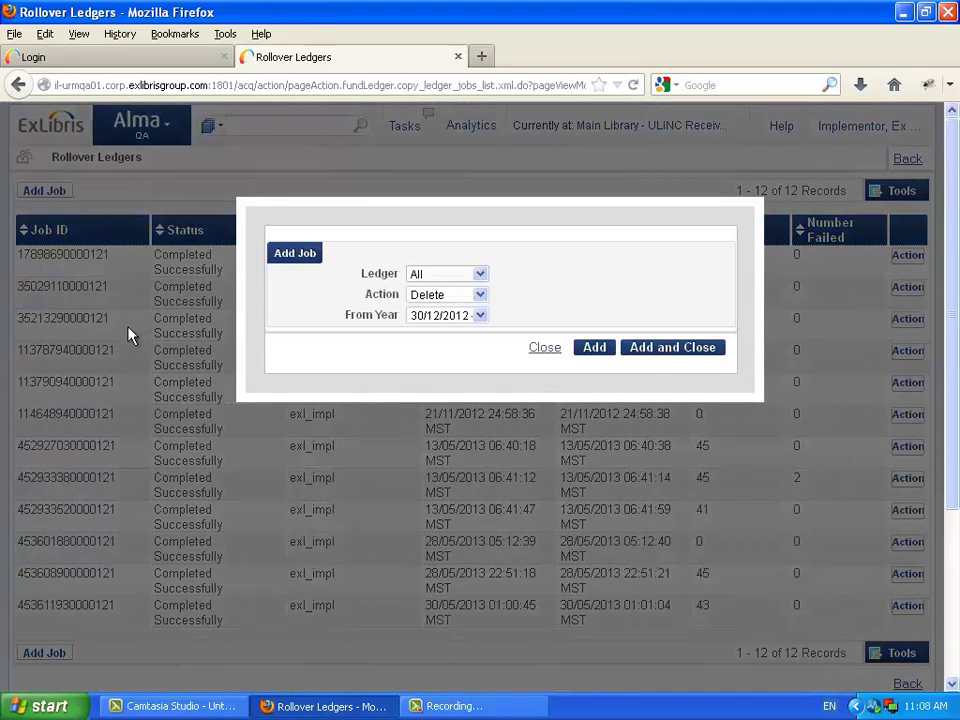
{"action": "left_click", "coordinate": [480, 316]}
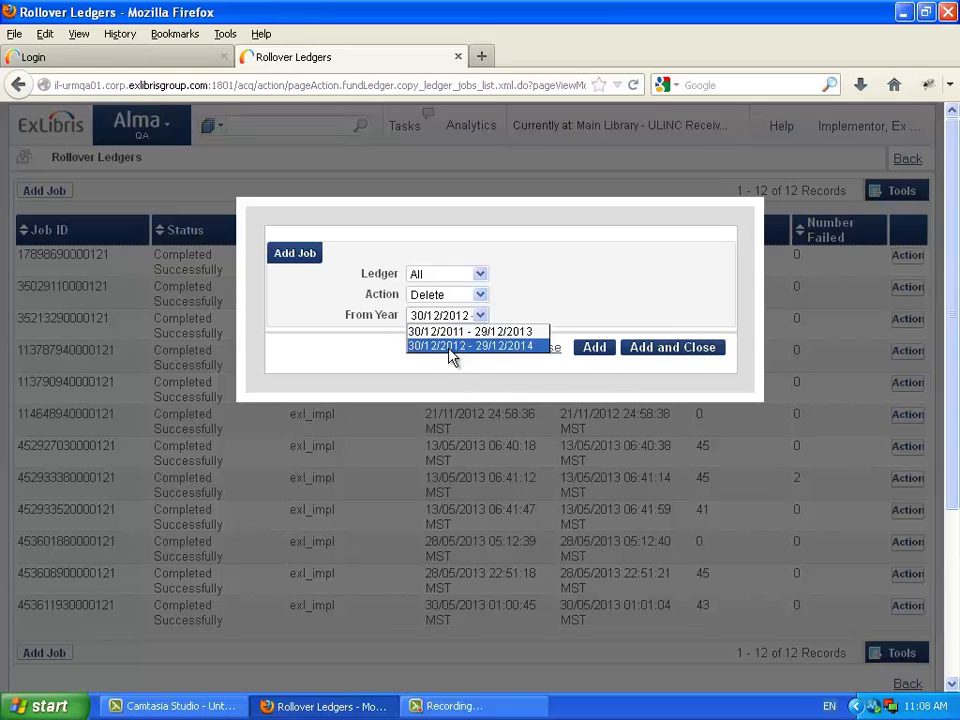
{"action": "left_click", "coordinate": [450, 347]}
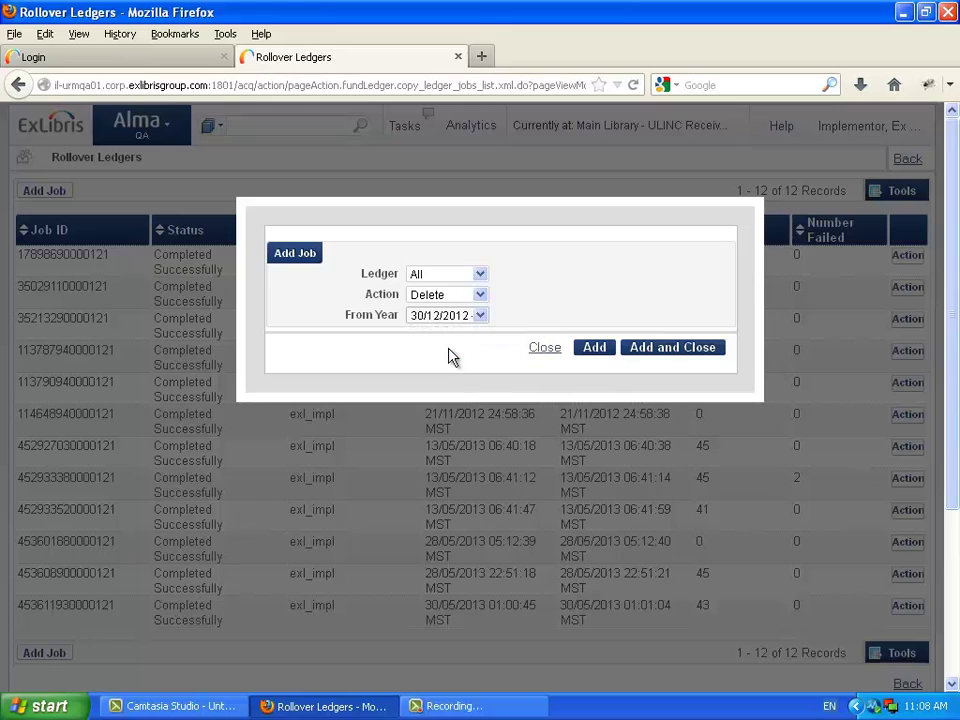
{"action": "left_click", "coordinate": [479, 276]}
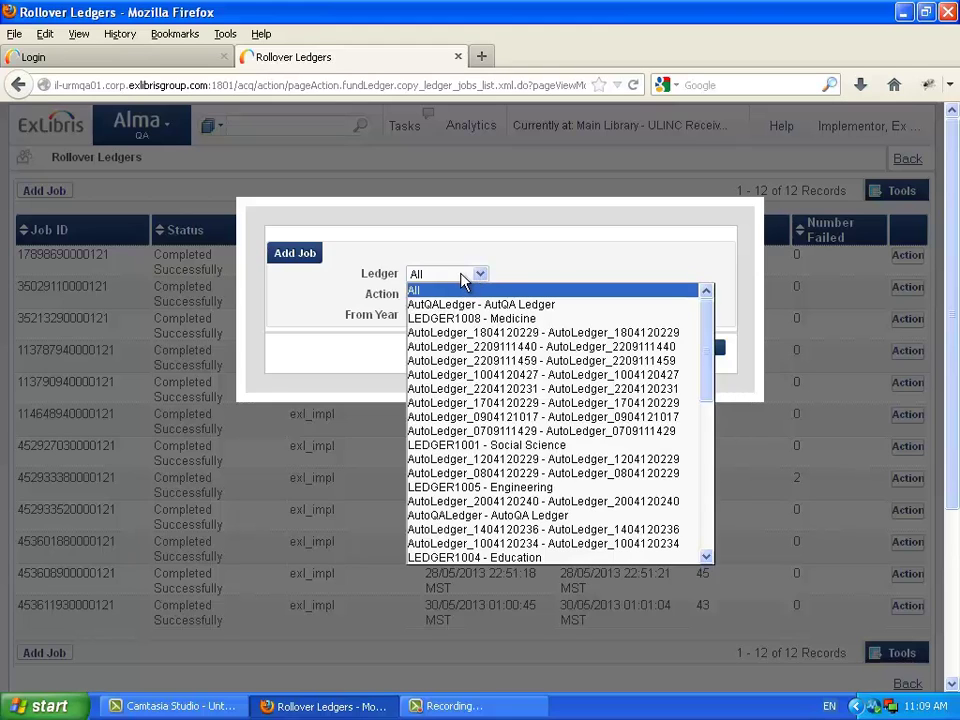
{"action": "left_click", "coordinate": [463, 280]}
{"action": "left_click", "coordinate": [681, 356]}
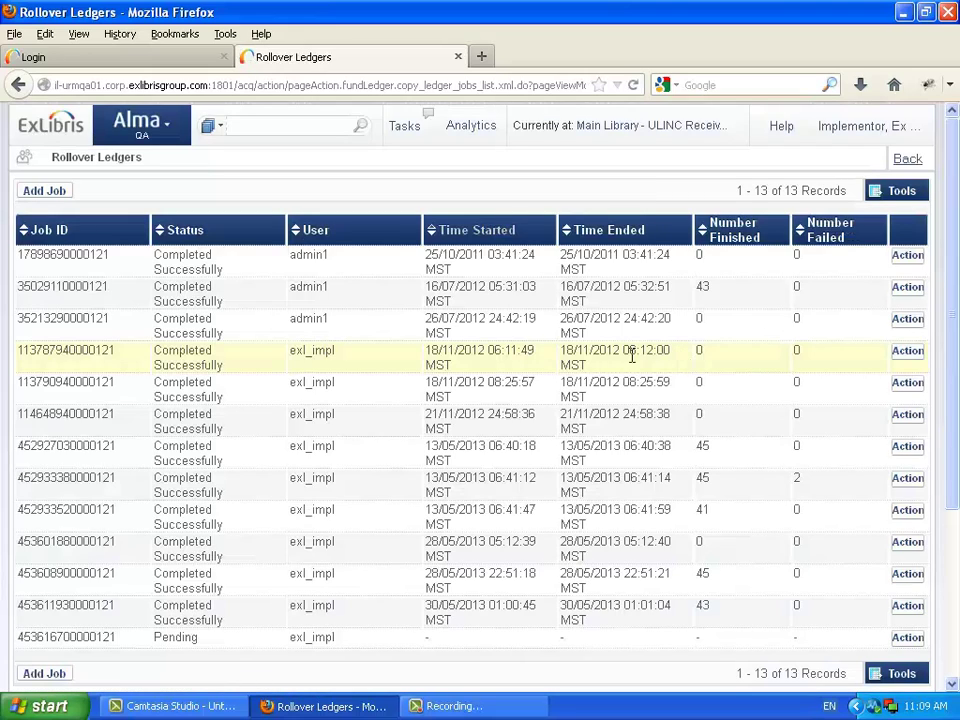
Refresh the Rollover Ledgers job list until the deletion job has finished, and check its status and record counts
{"action": "scroll", "coordinate": [256, 531], "scroll_direction": "down", "scroll_amount": 5}
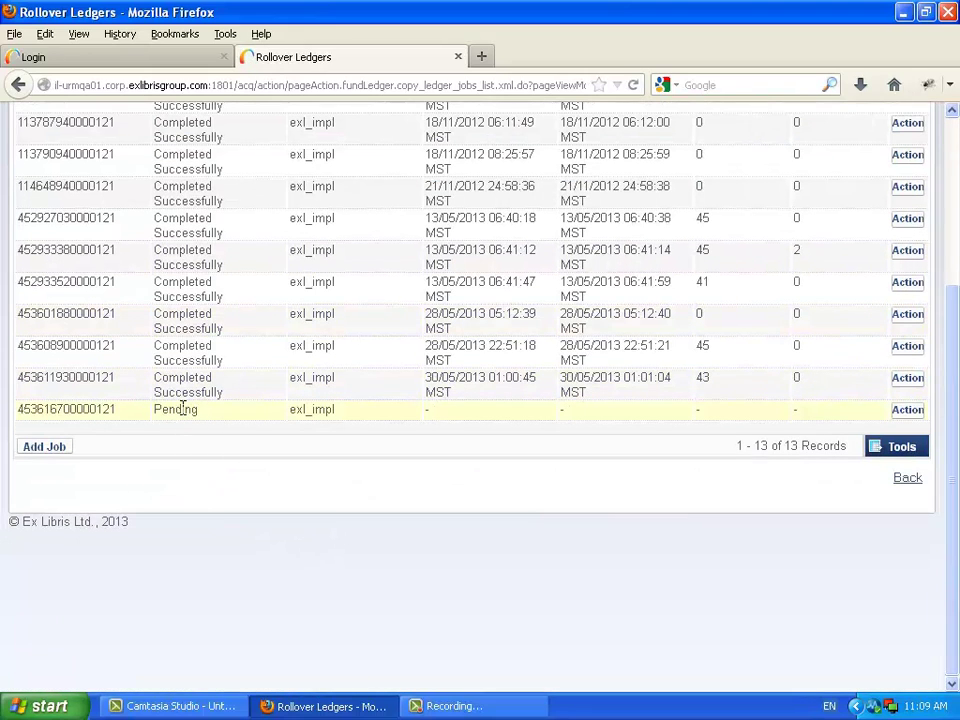
{"action": "key", "text": "F5"}
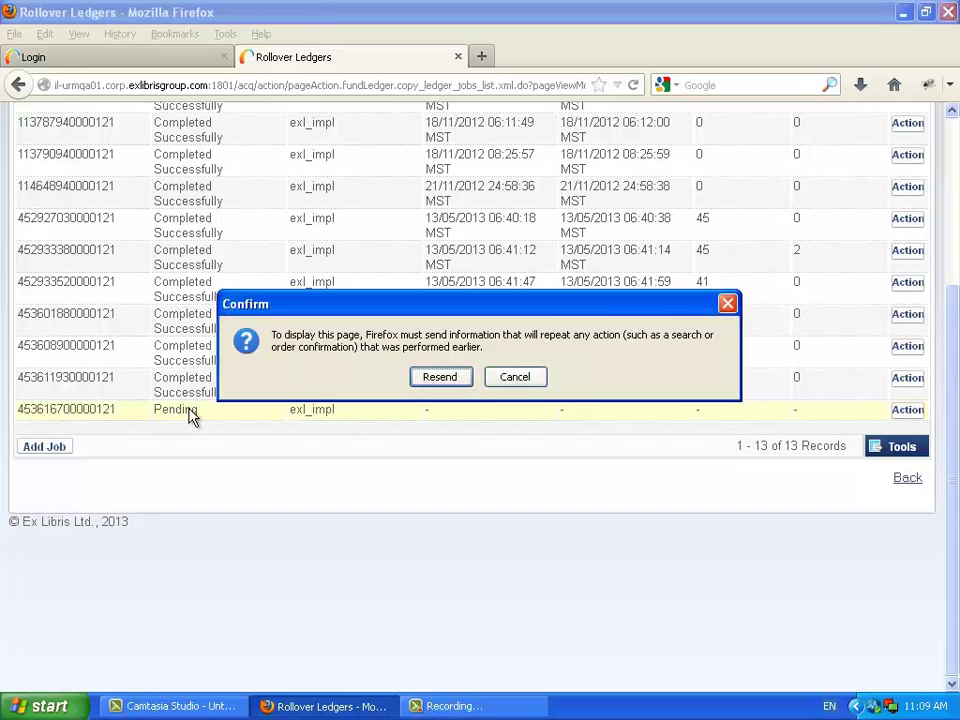
{"action": "left_click", "coordinate": [452, 380]}
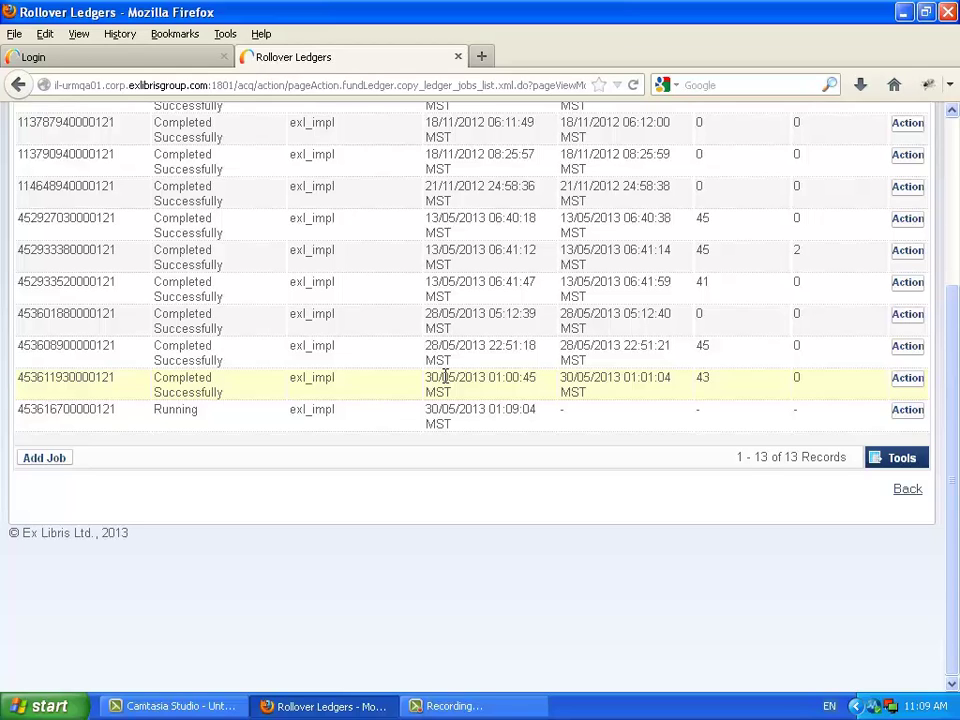
{"action": "key", "text": "F5"}
{"action": "left_click", "coordinate": [445, 377]}
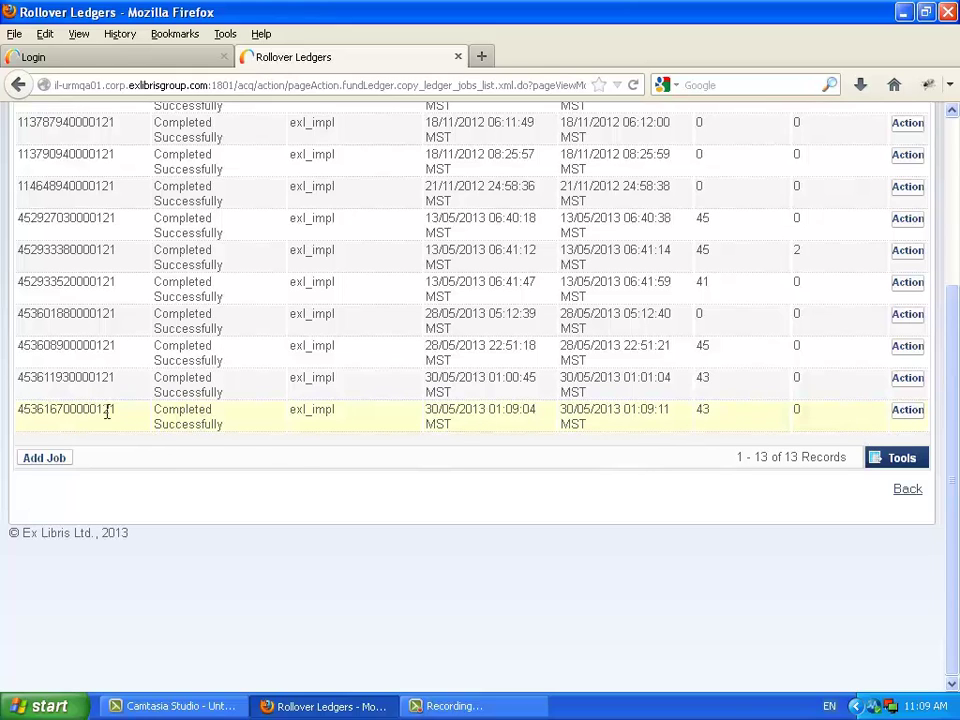
{"action": "left_click_drag", "start_coordinate": [158, 418], "coordinate": [245, 432]}
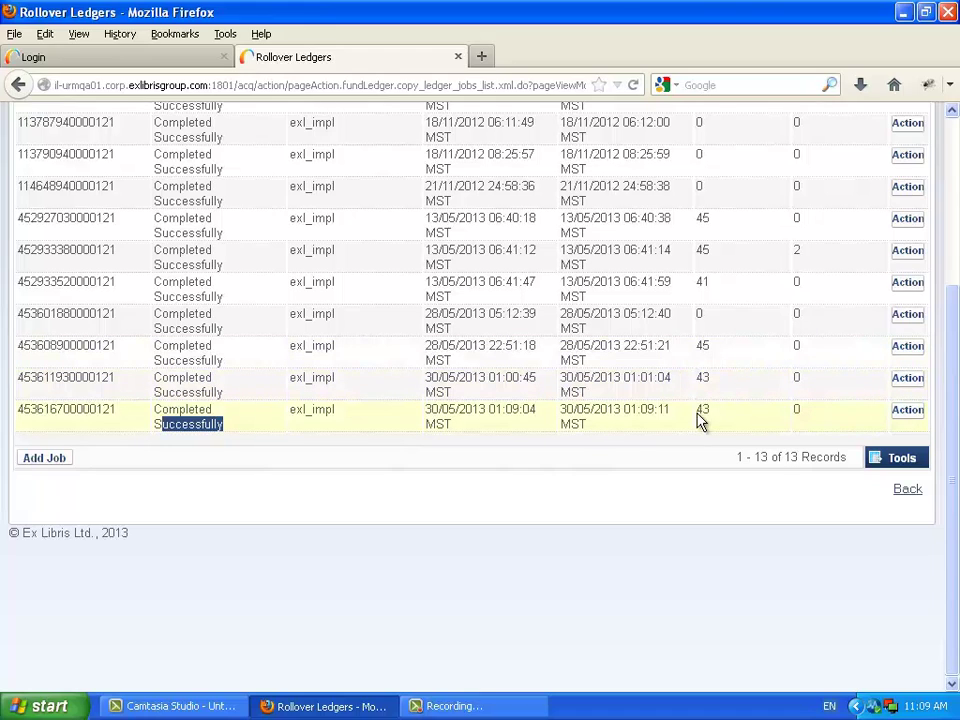
Open Funds and Ledgers and remove the fiscal period filter to check which fiscal periods are still listed
{"action": "scroll", "coordinate": [460, 378], "scroll_direction": "up", "scroll_amount": 5}
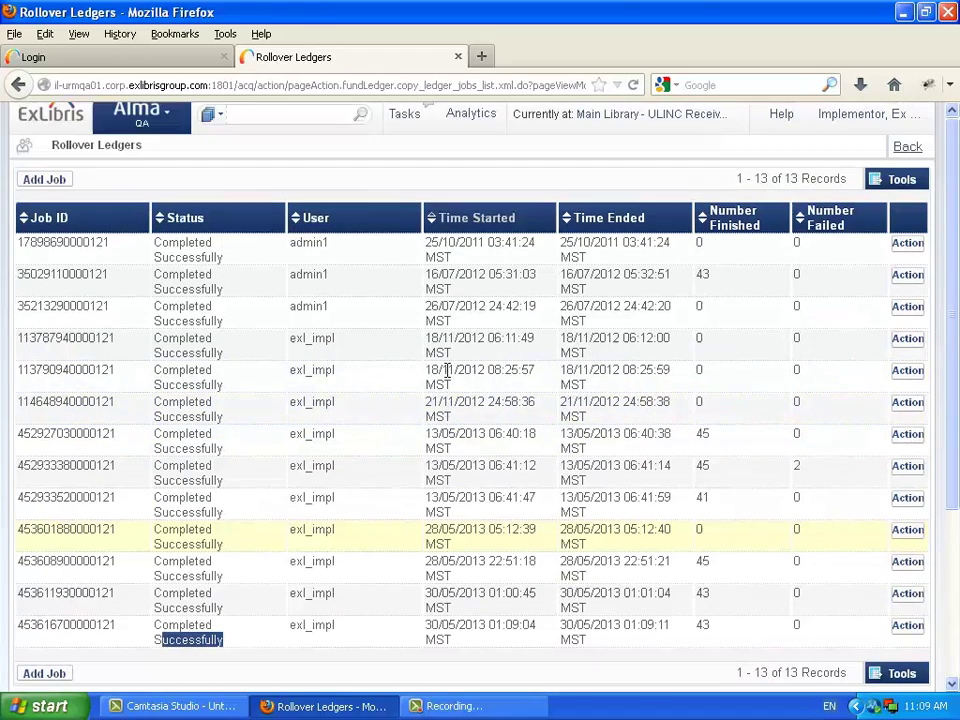
{"action": "left_click", "coordinate": [137, 122]}
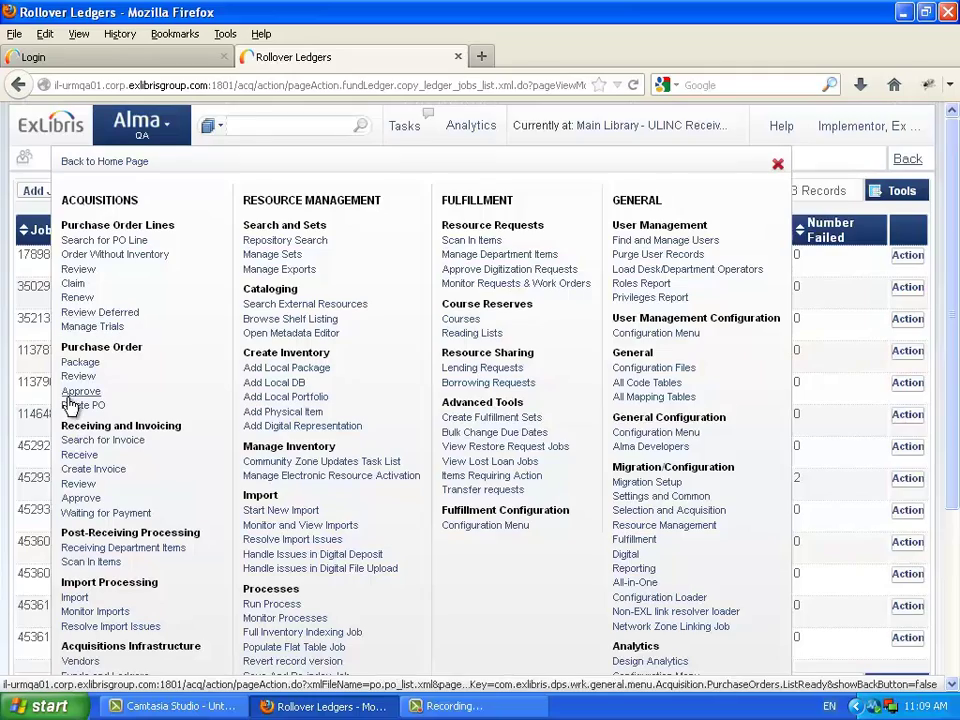
{"action": "scroll", "coordinate": [75, 400], "scroll_direction": "down", "scroll_amount": 4}
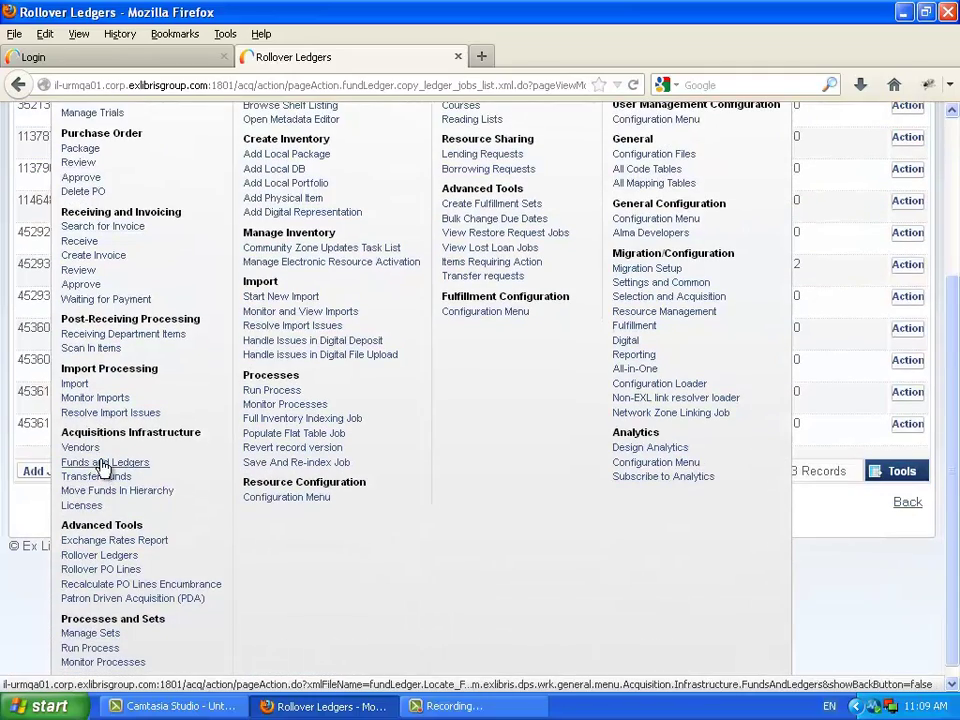
{"action": "left_click", "coordinate": [100, 463]}
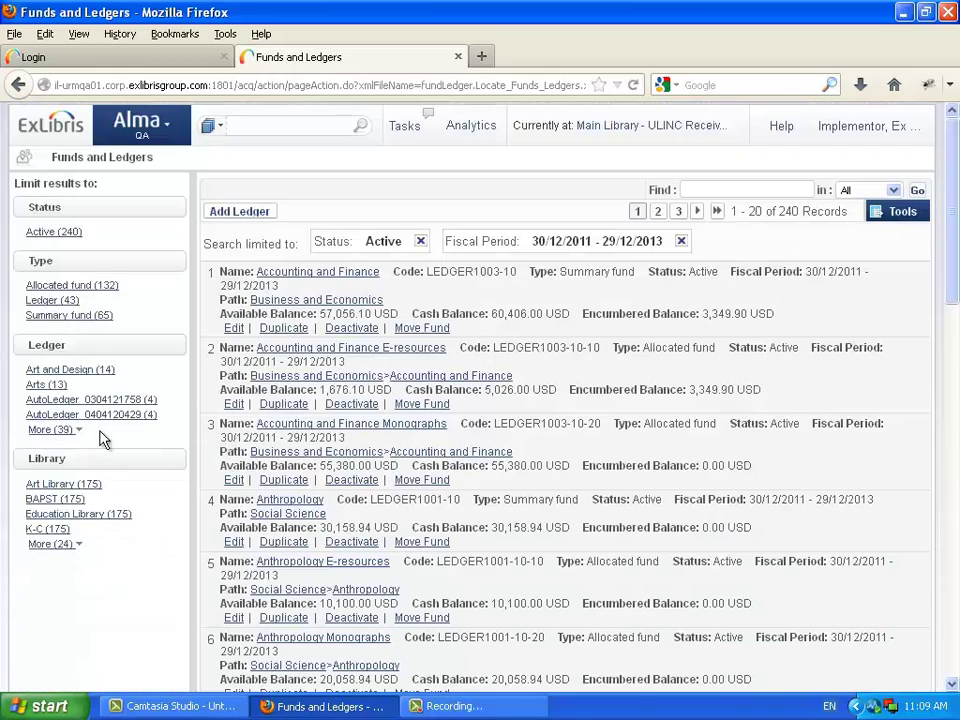
{"action": "left_click", "coordinate": [680, 241]}
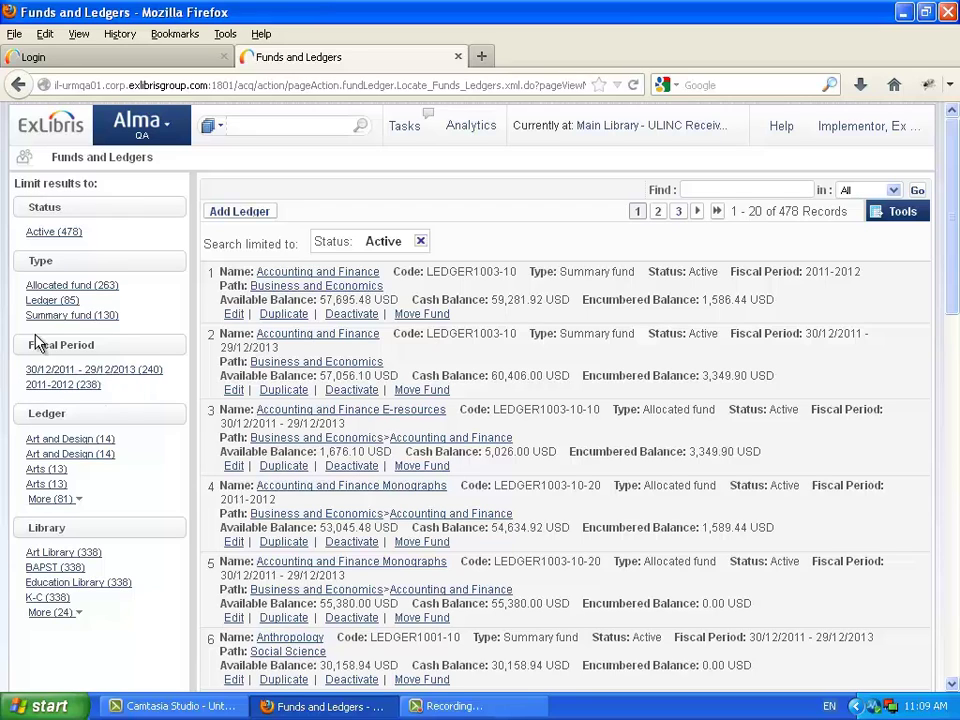
Start a new job in Rollover Ledgers and set Create allocation to Yes
{"action": "left_click", "coordinate": [136, 143]}
{"action": "scroll", "coordinate": [107, 420], "scroll_direction": "down", "scroll_amount": 5}
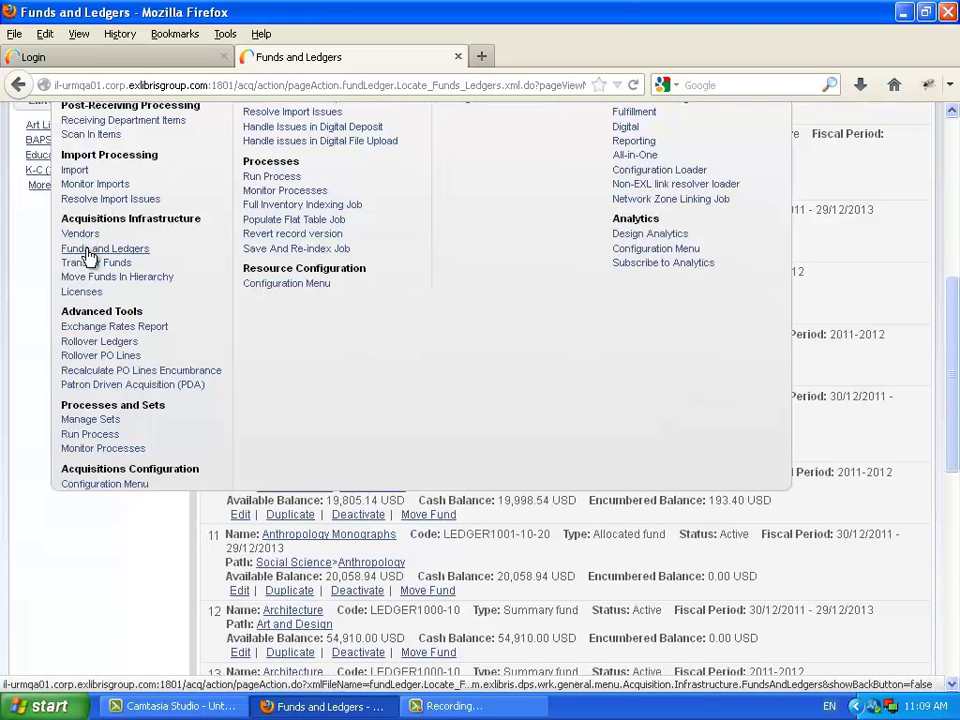
{"action": "left_click", "coordinate": [95, 343]}
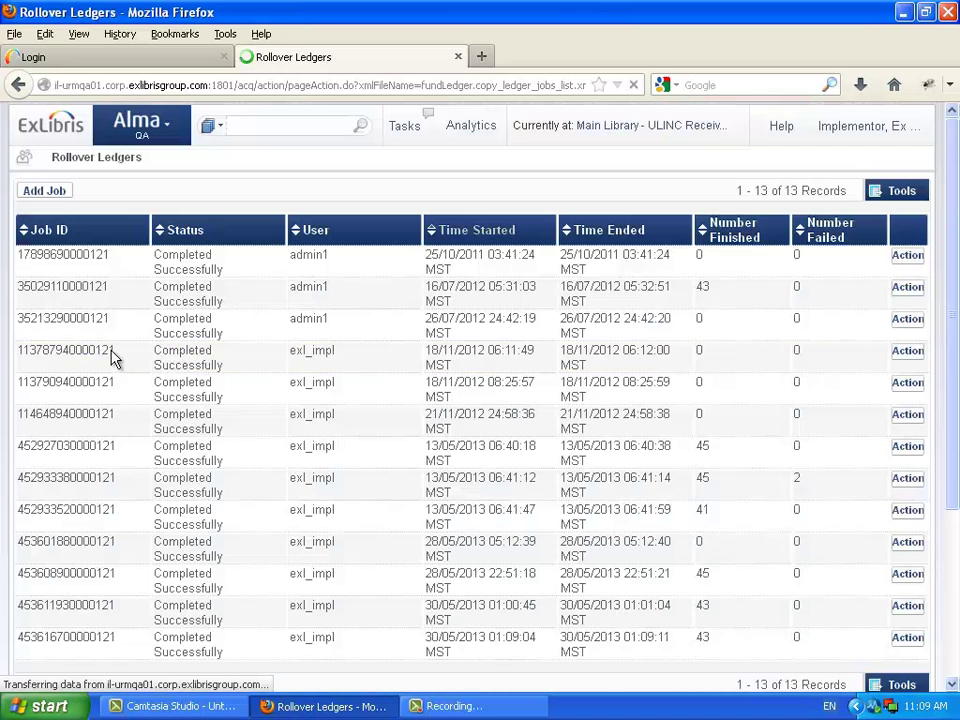
{"action": "left_click", "coordinate": [42, 193]}
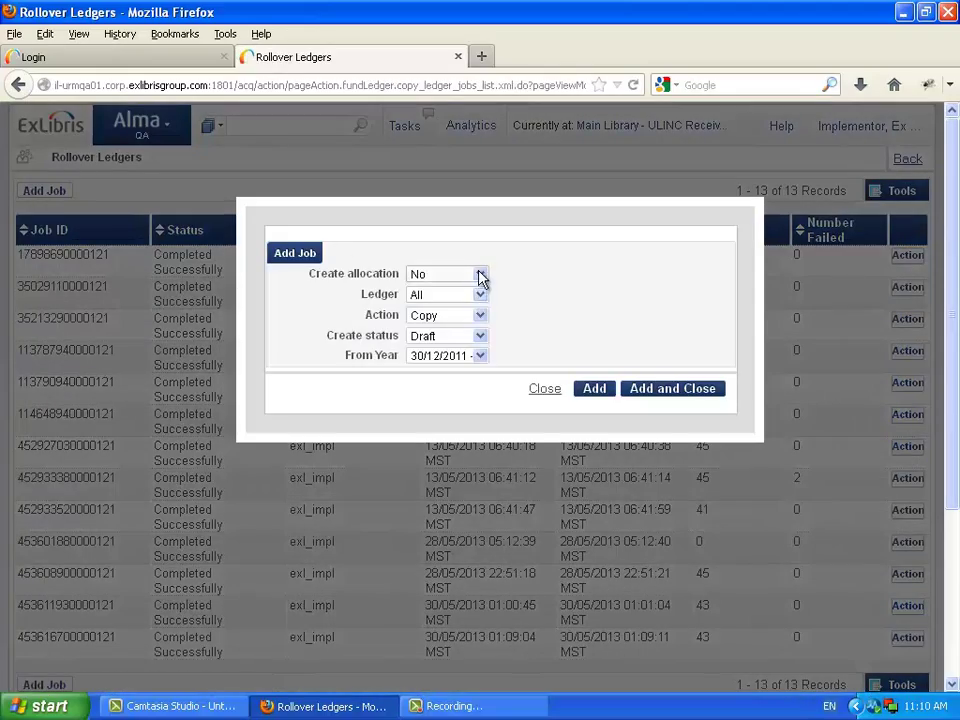
{"action": "left_click", "coordinate": [479, 276]}
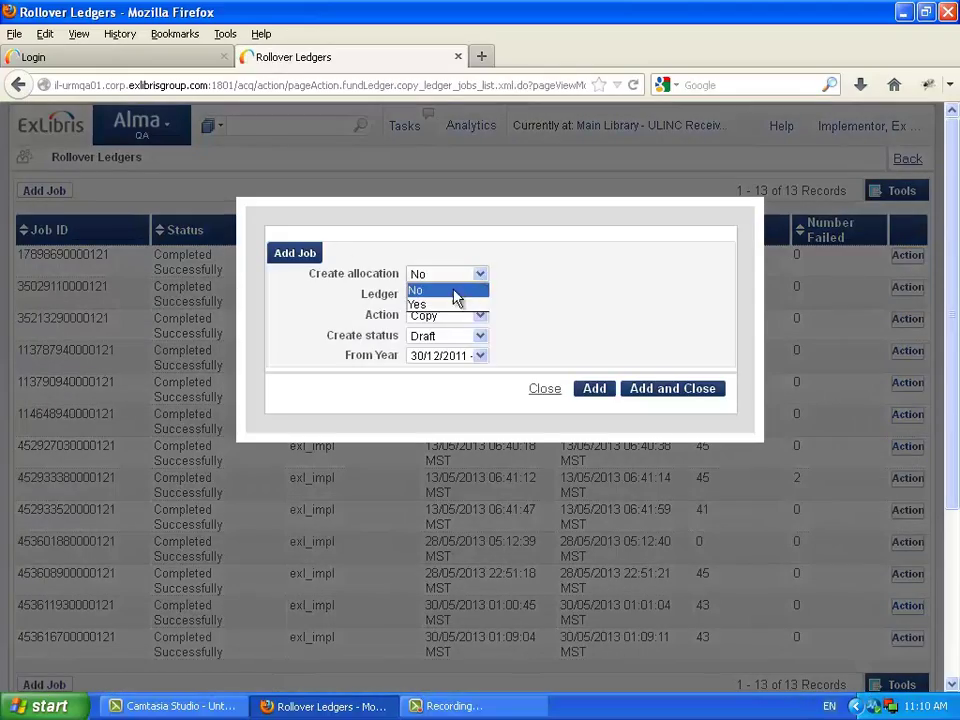
{"action": "left_click", "coordinate": [444, 305]}
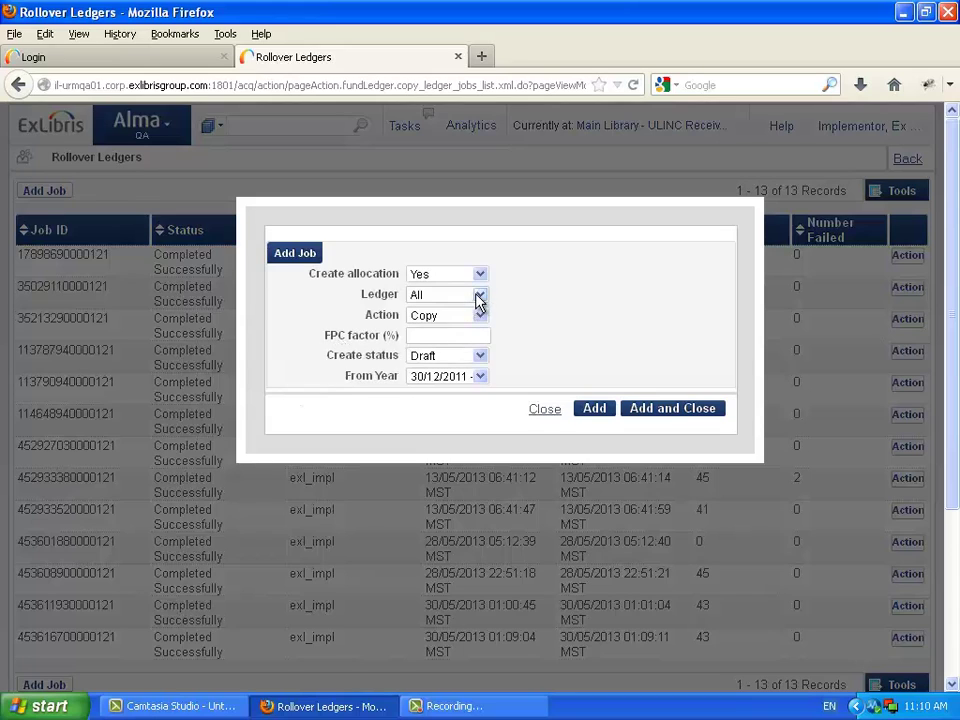
Keep From Year at 30/12/2011 - 29/12/2013, set Create status to Active, and add the Copy job for all ledgers
{"action": "left_click", "coordinate": [480, 376]}
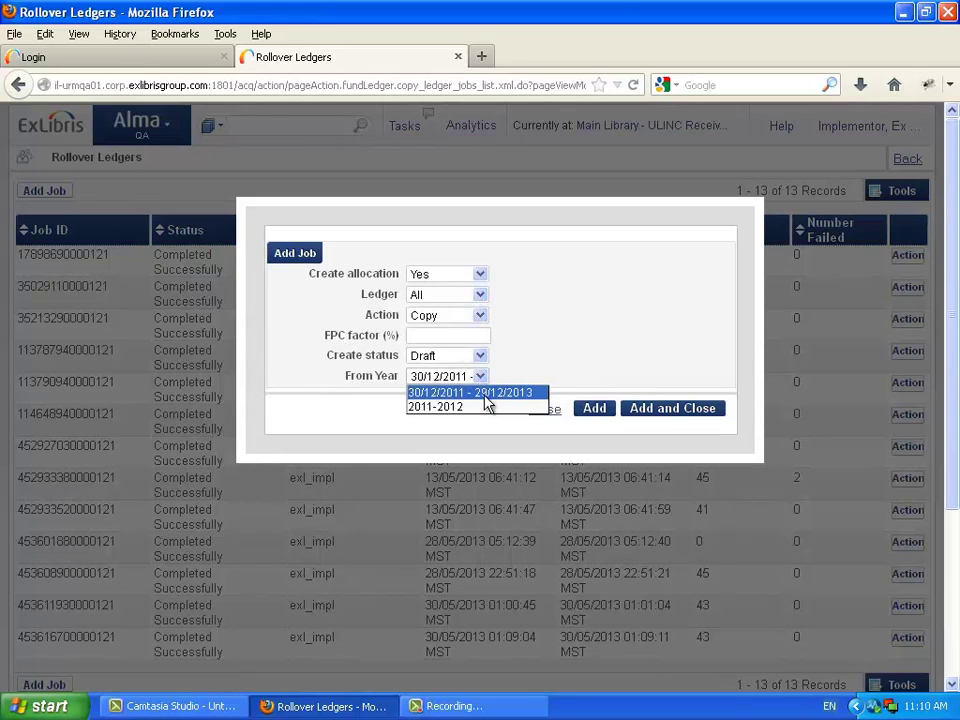
{"action": "left_click", "coordinate": [487, 401]}
{"action": "left_click", "coordinate": [480, 356]}
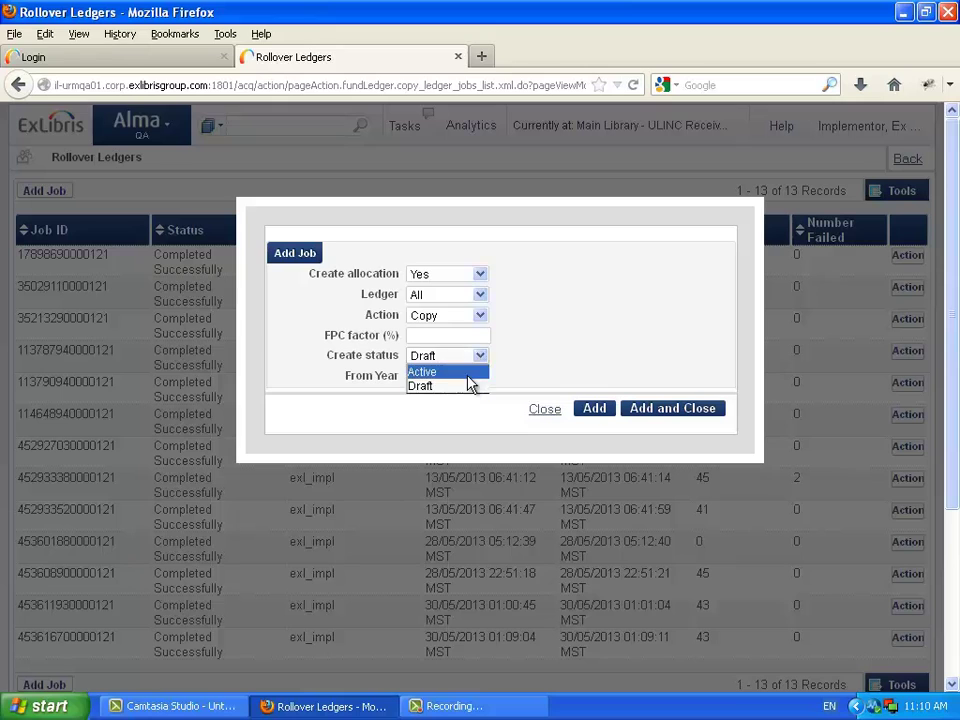
{"action": "left_click", "coordinate": [465, 371]}
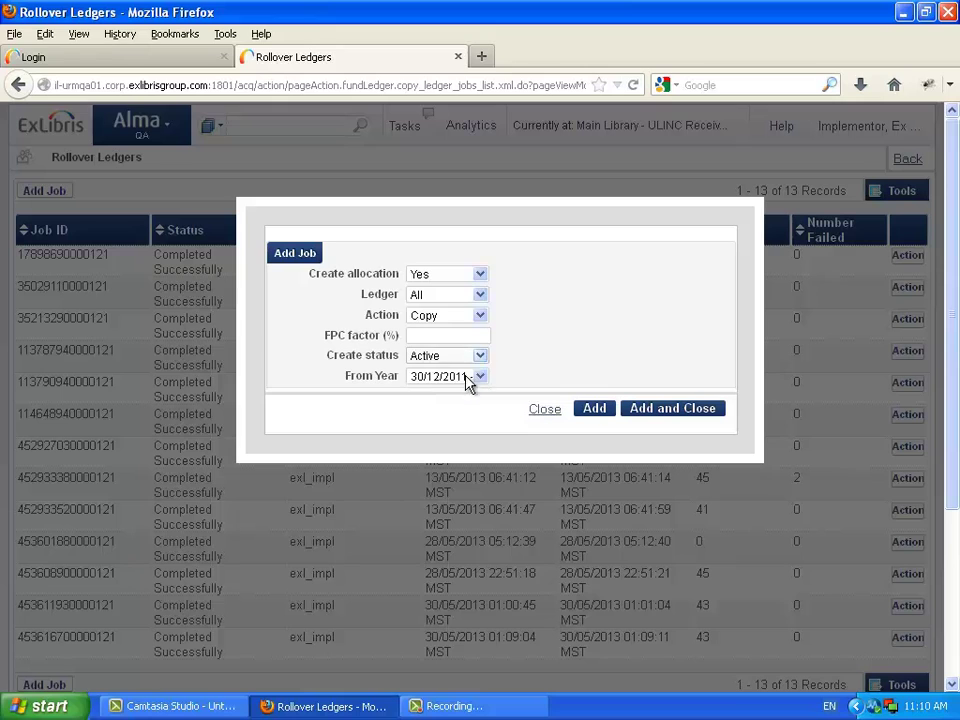
{"action": "left_click", "coordinate": [696, 416]}
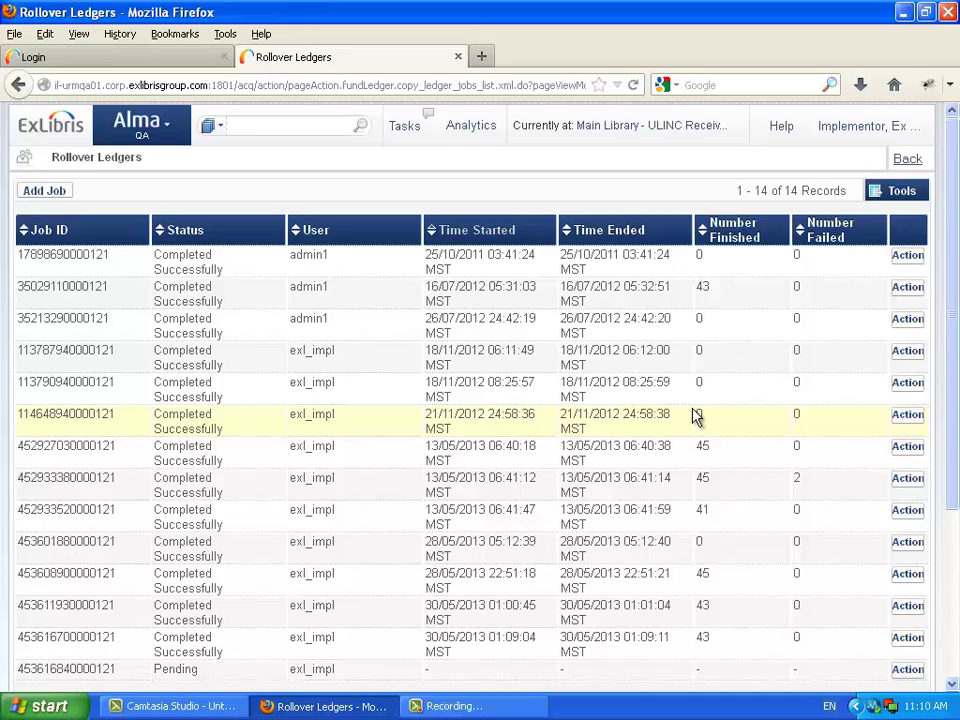
Refresh the Rollover Ledgers job list and check the status and record counts of the newest copy job
{"action": "key", "text": "F5"}
{"action": "key", "text": "Return"}
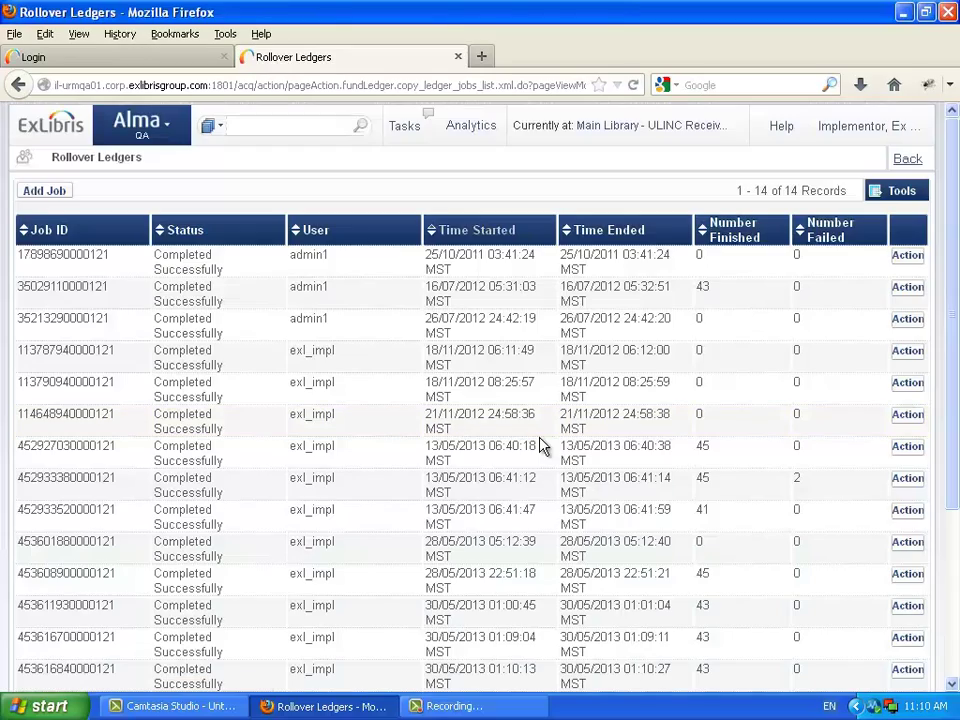
{"action": "scroll", "coordinate": [540, 445], "scroll_direction": "down", "scroll_amount": 5}
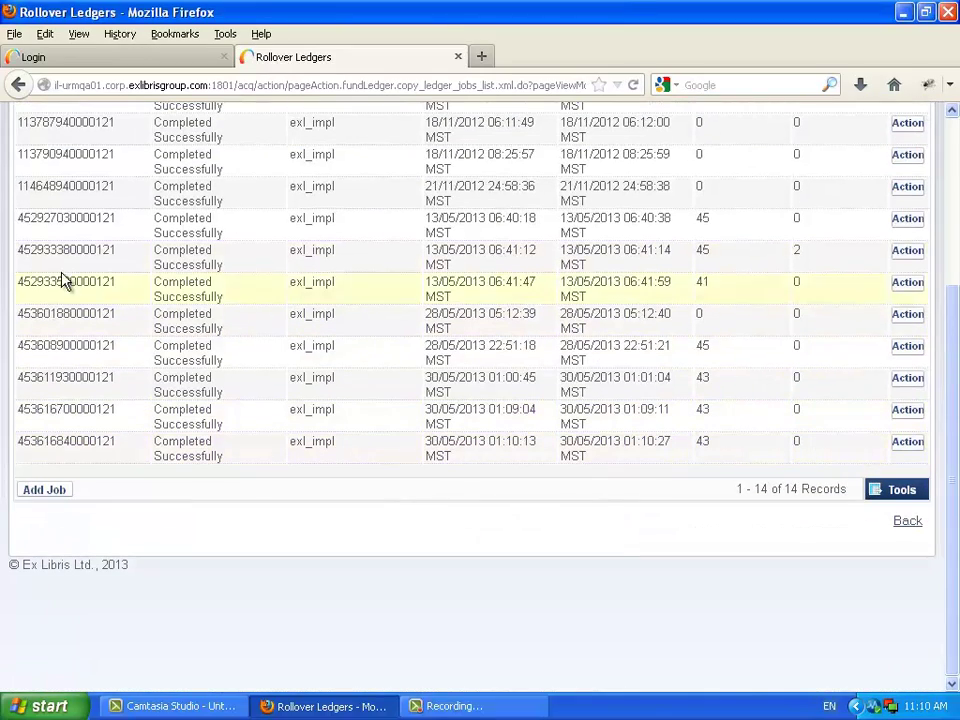
{"action": "scroll", "coordinate": [62, 281], "scroll_direction": "up", "scroll_amount": 5}
Reopen the Rollover Ledgers job list and view the report of the most recent job to check its parameters and fund counts
{"action": "left_click", "coordinate": [140, 122]}
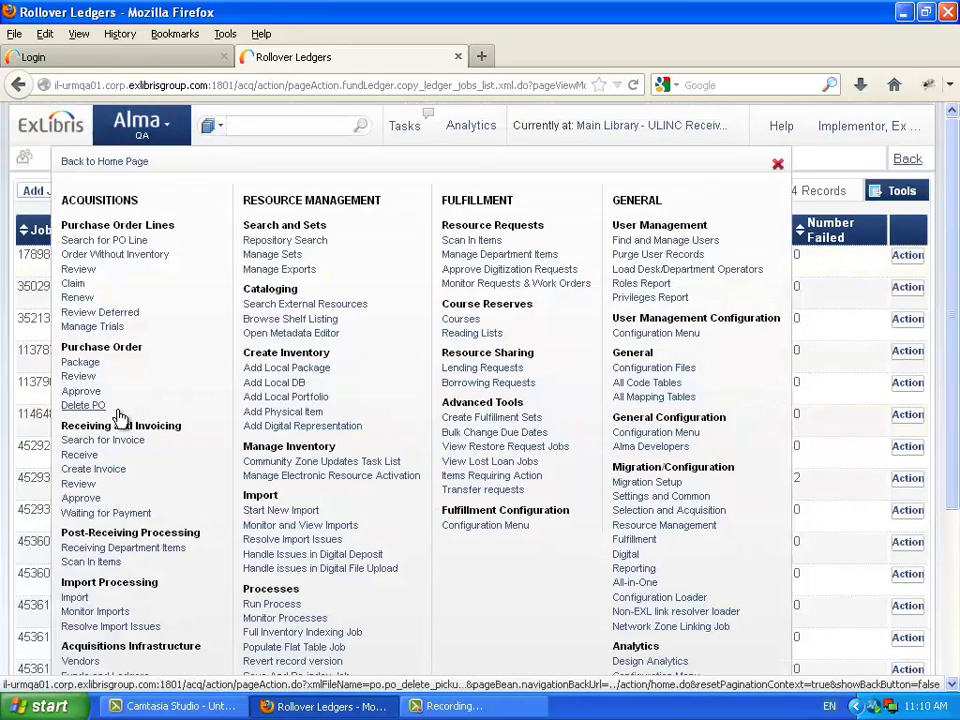
{"action": "scroll", "coordinate": [118, 415], "scroll_direction": "down", "scroll_amount": 5}
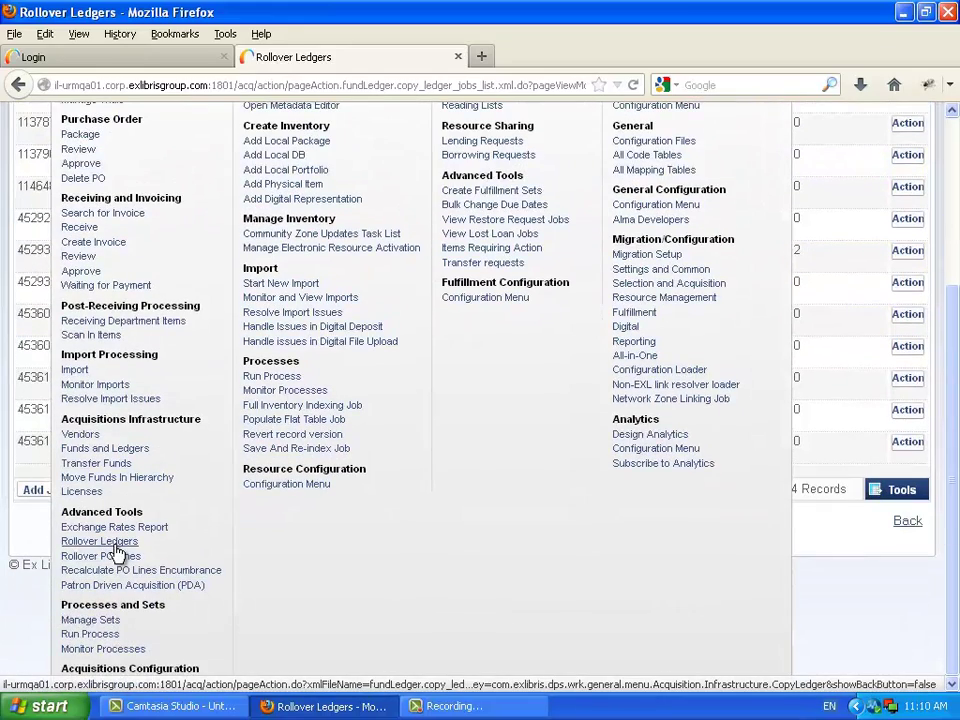
{"action": "left_click", "coordinate": [116, 543]}
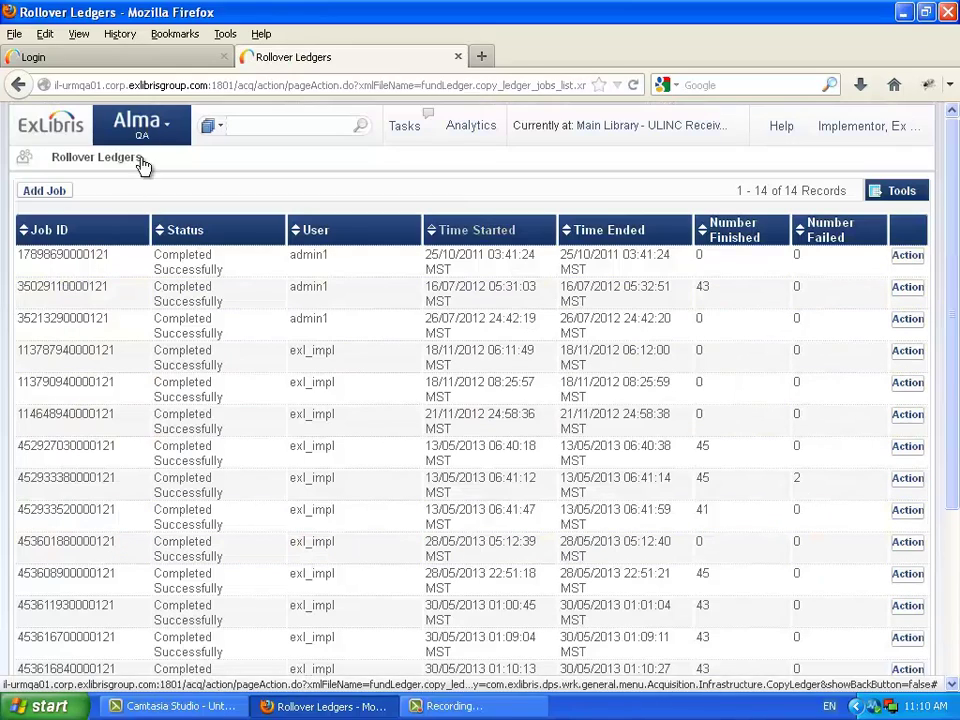
{"action": "scroll", "coordinate": [306, 398], "scroll_direction": "down", "scroll_amount": 5}
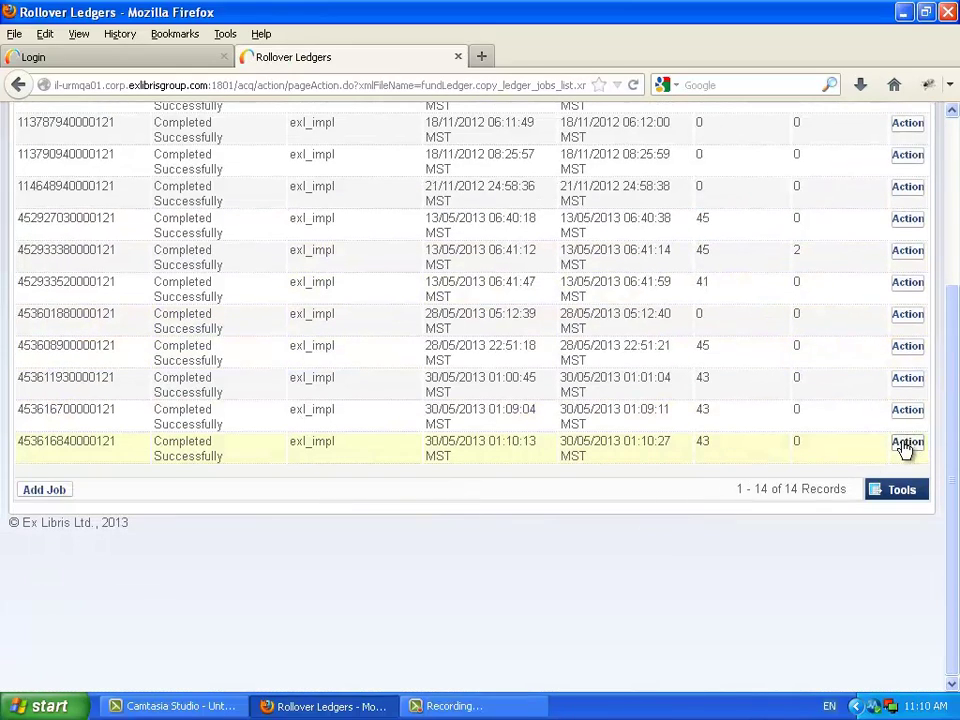
{"action": "left_click", "coordinate": [908, 443]}
{"action": "left_click", "coordinate": [905, 460]}
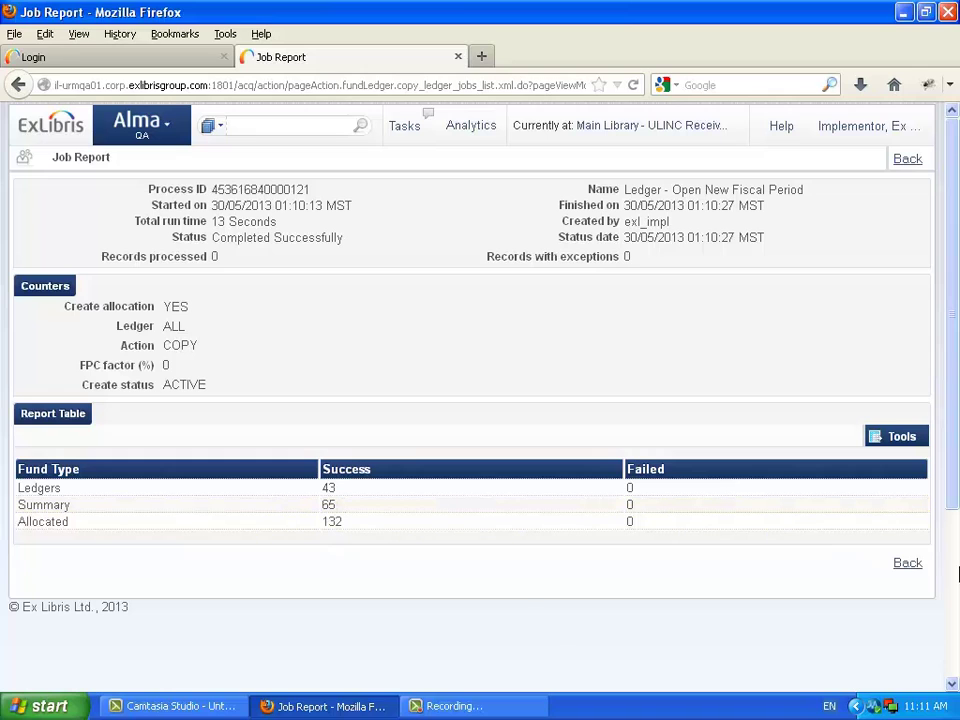
Open Funds and Ledgers, limit the results to fiscal period 30/12/2012 - 29/12/2014, and examine the rolled-over funds' statuses and available balances
{"action": "left_click", "coordinate": [118, 140]}
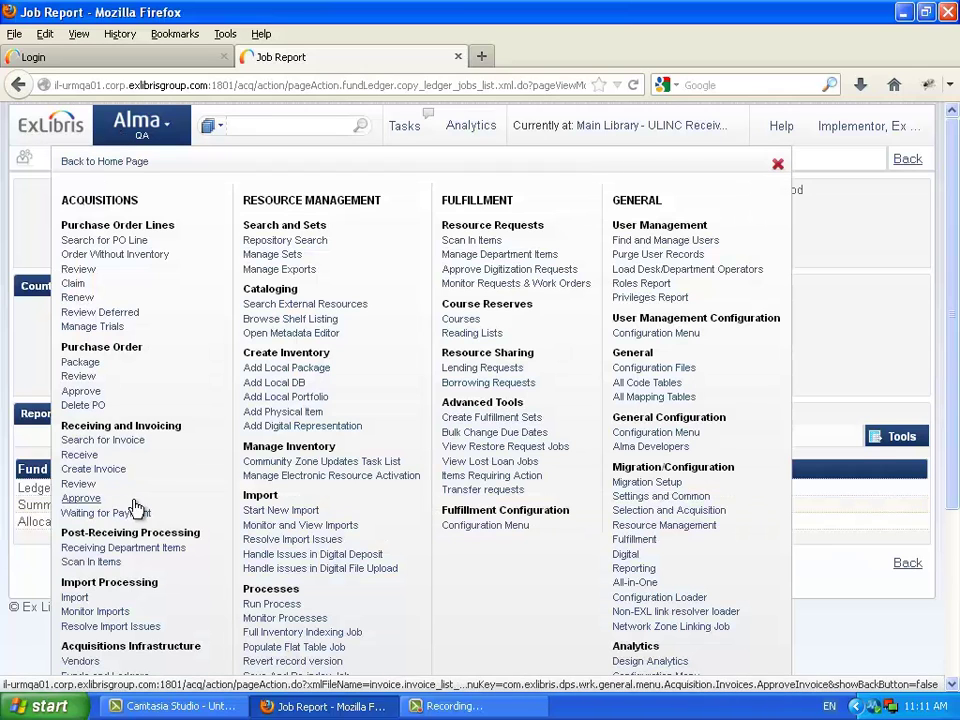
{"action": "scroll", "coordinate": [138, 510], "scroll_direction": "down", "scroll_amount": 3}
{"action": "left_click", "coordinate": [108, 449]}
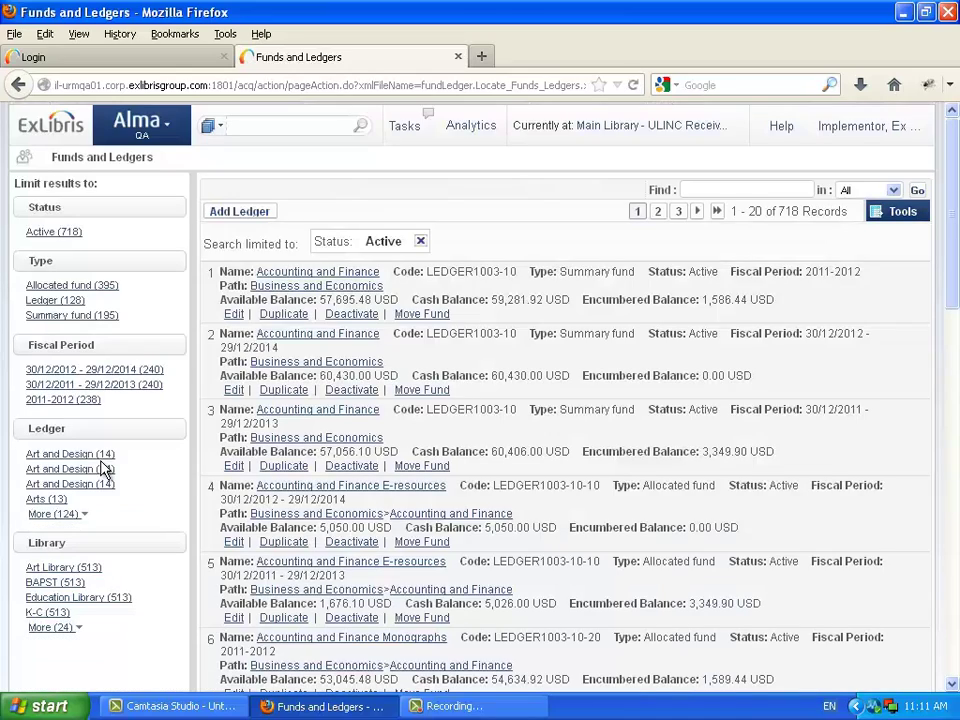
{"action": "left_click", "coordinate": [79, 370]}
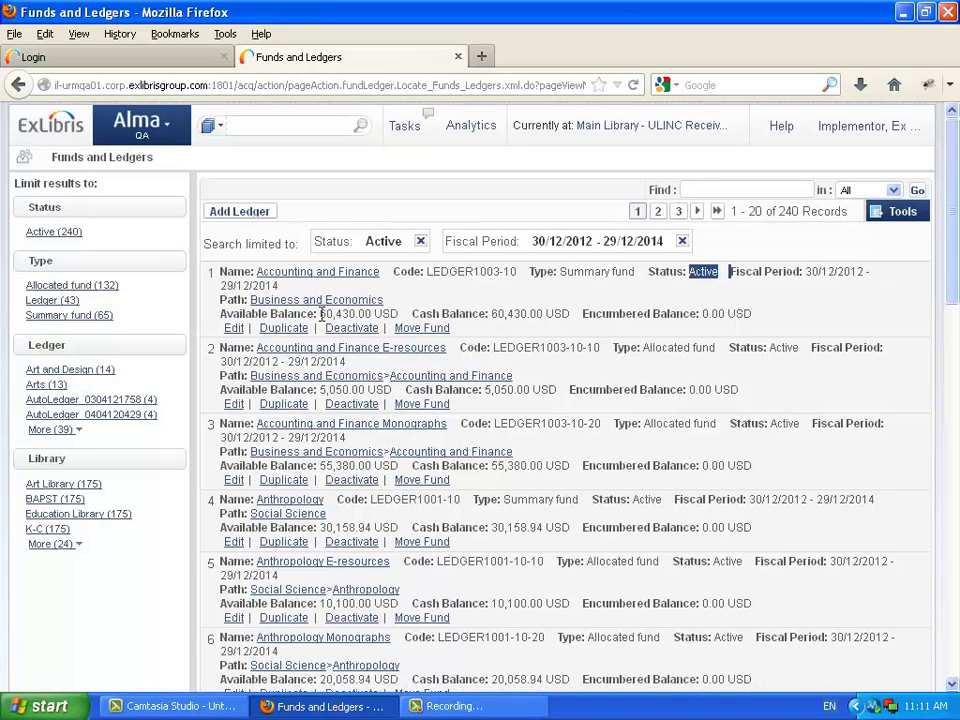
{"action": "left_click_drag", "start_coordinate": [320, 314], "coordinate": [397, 314]}
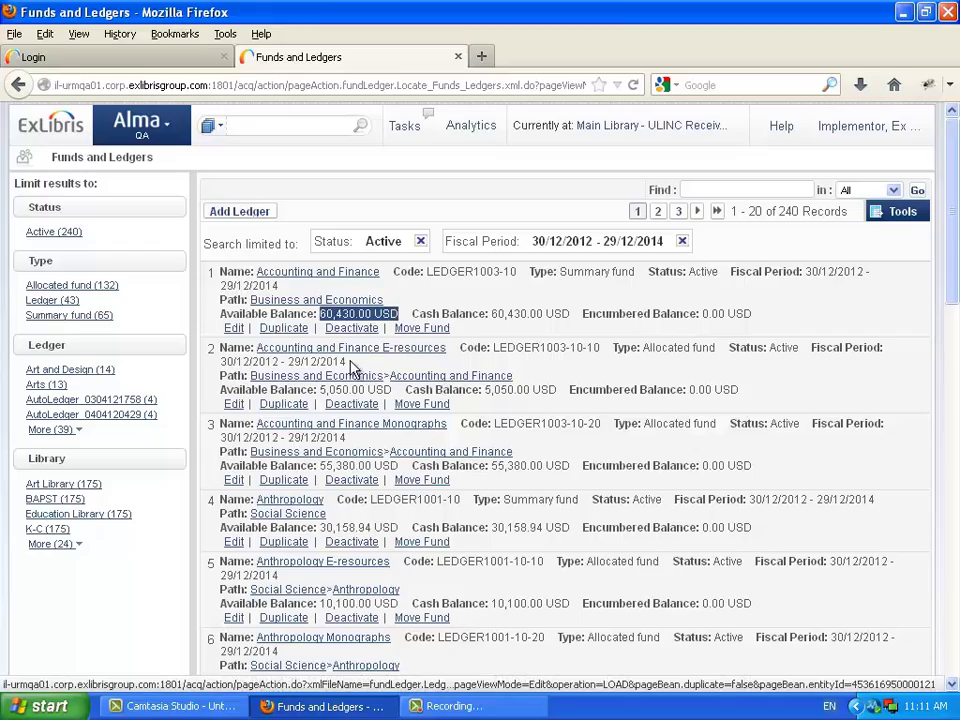
{"action": "scroll", "coordinate": [340, 380], "scroll_direction": "down", "scroll_amount": 4}
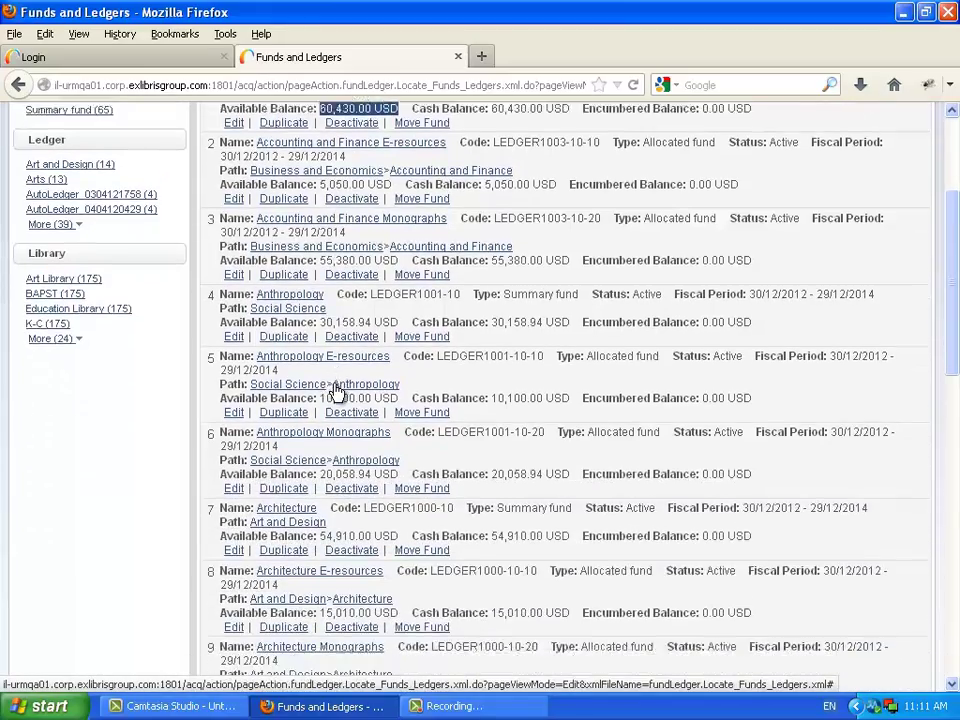
{"action": "scroll", "coordinate": [337, 393], "scroll_direction": "down", "scroll_amount": 15}
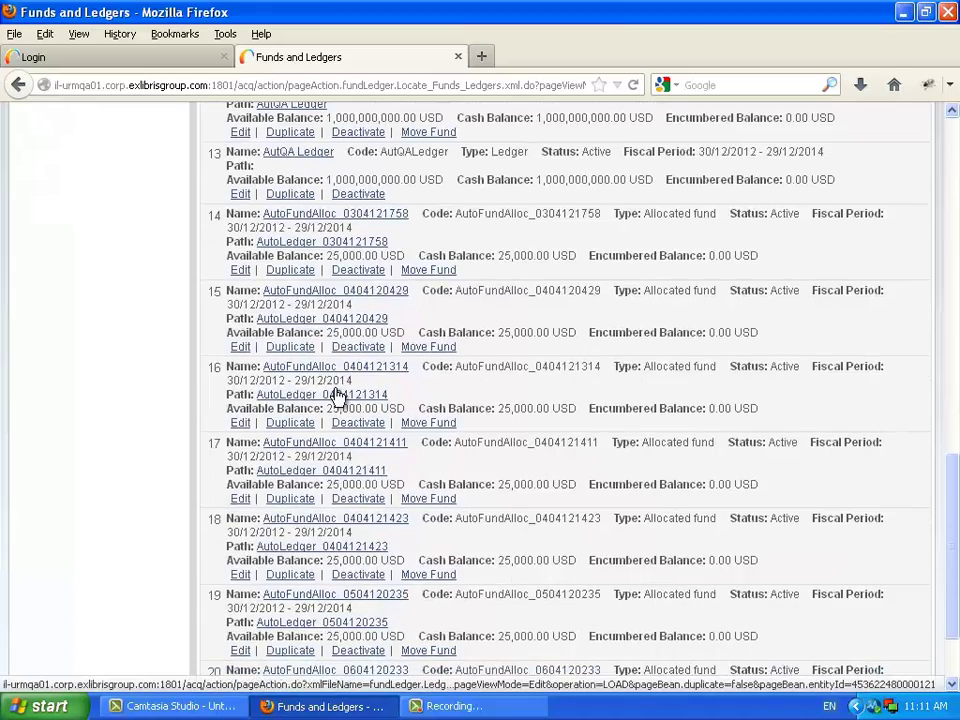
{"action": "scroll", "coordinate": [337, 393], "scroll_direction": "up", "scroll_amount": 19}
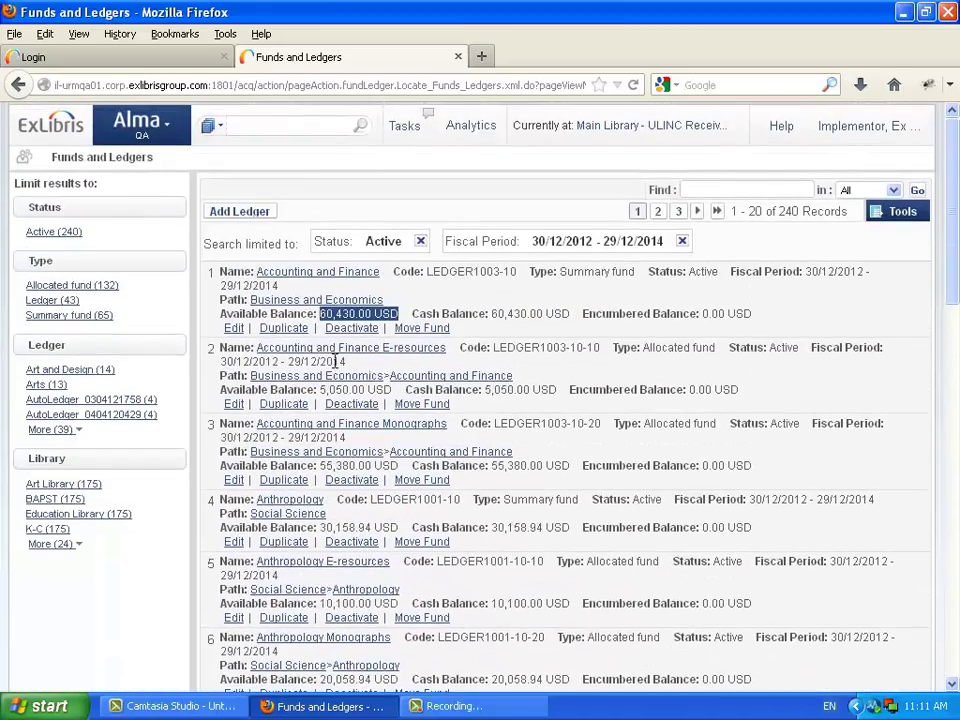
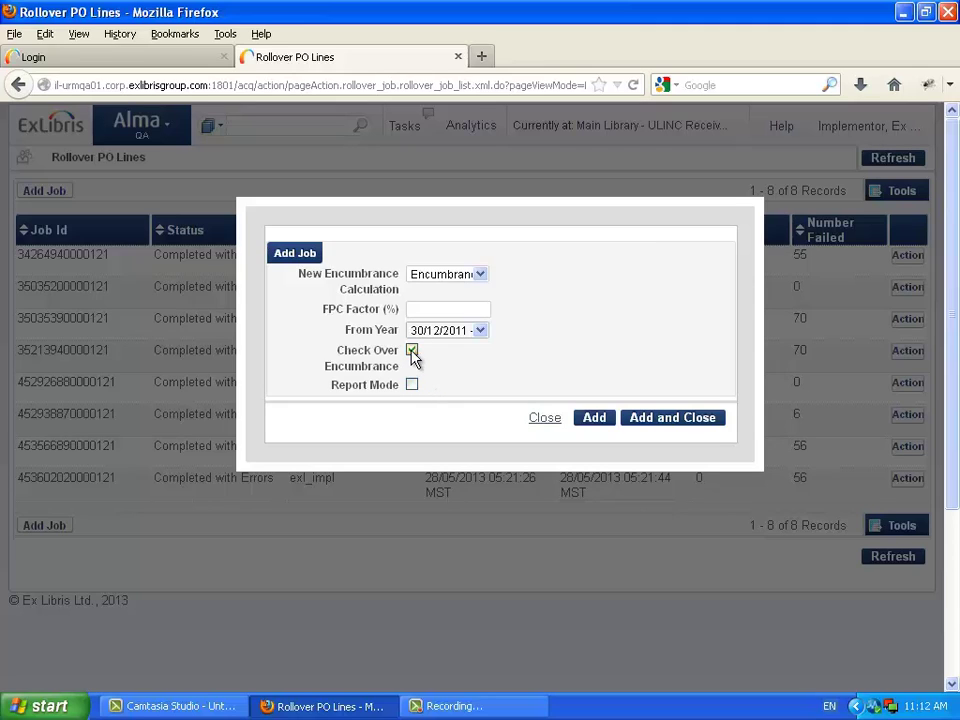
Turn off Check Over Encumbrance, leave Report Mode off, and add the PO line rollover job
{"action": "left_click", "coordinate": [412, 352]}
{"action": "left_click", "coordinate": [412, 385]}
{"action": "left_click", "coordinate": [412, 385]}
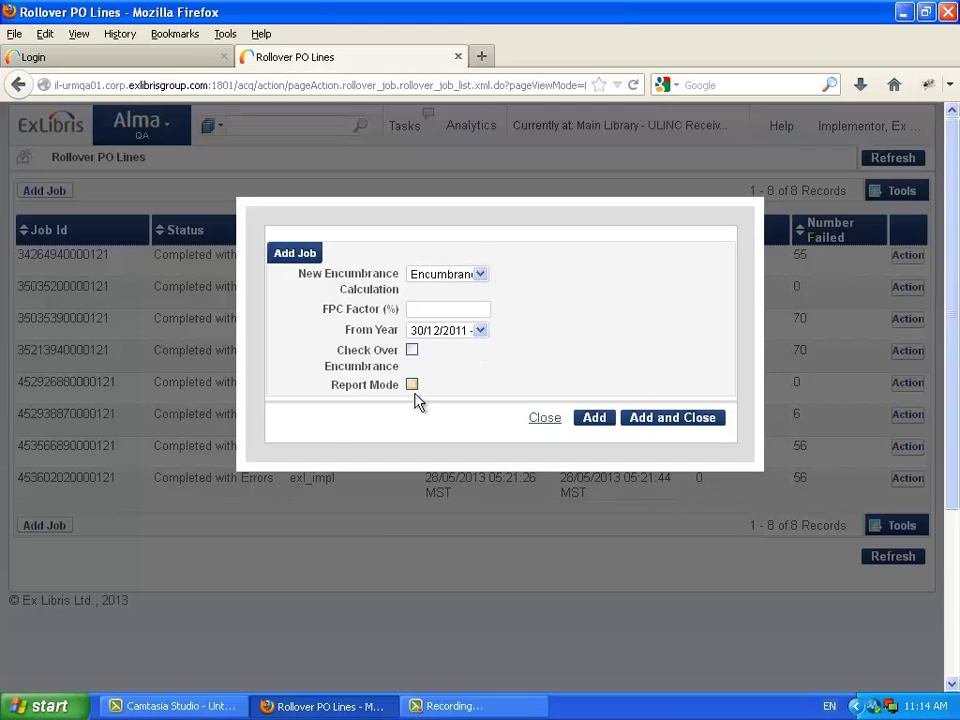
{"action": "left_click", "coordinate": [667, 420]}
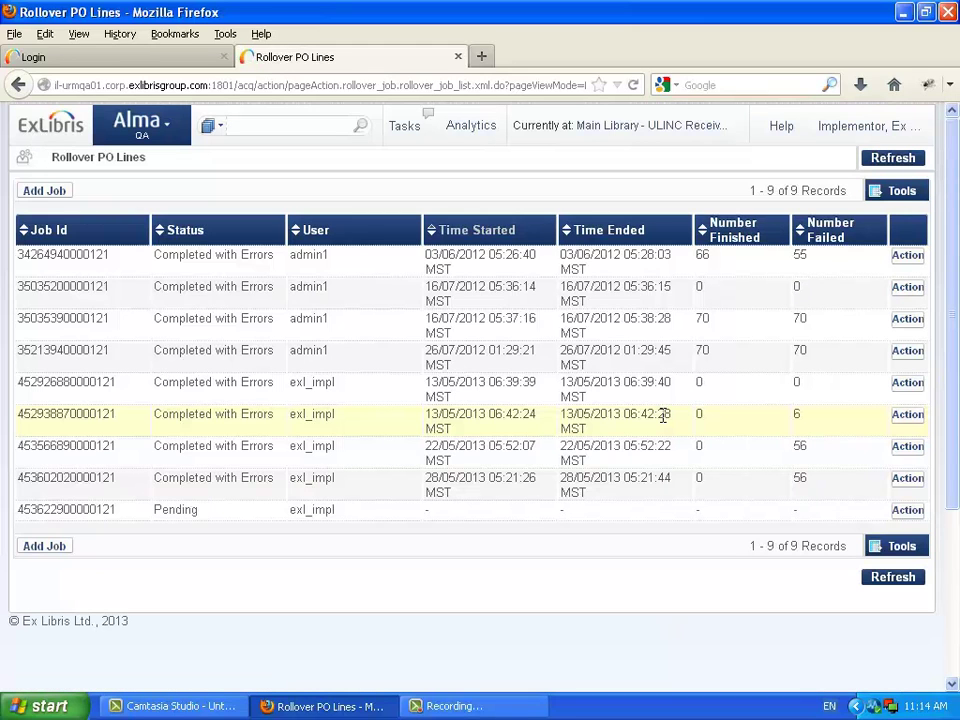
Refresh the Rollover PO Lines job list until the new job has finished, and check its status and number of finished records
{"action": "left_click_drag", "start_coordinate": [680, 552], "coordinate": [872, 612]}
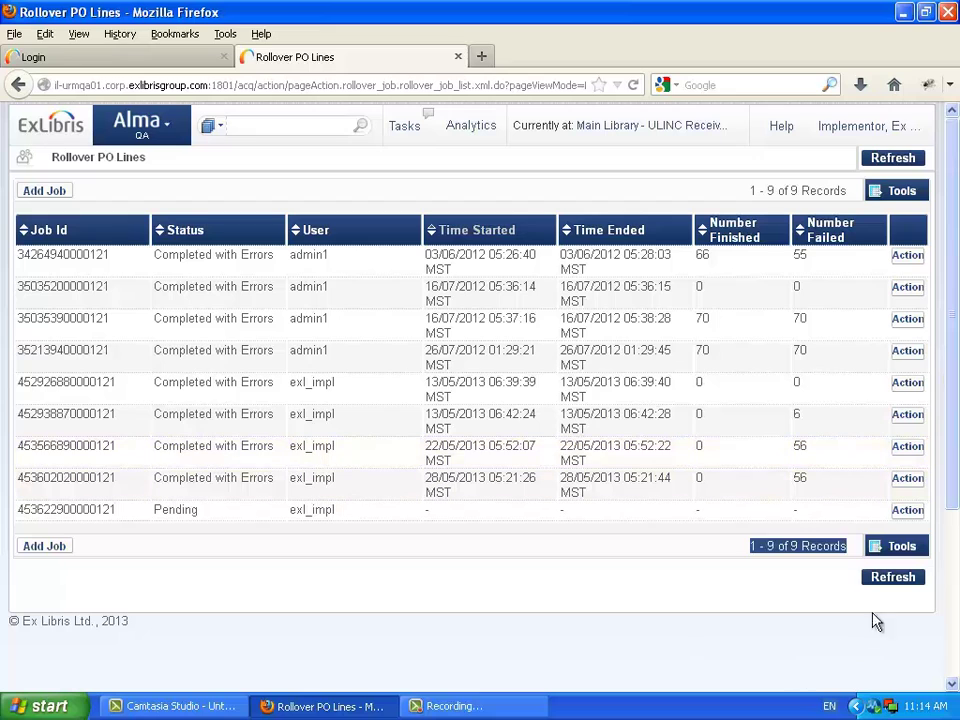
{"action": "left_click", "coordinate": [893, 578]}
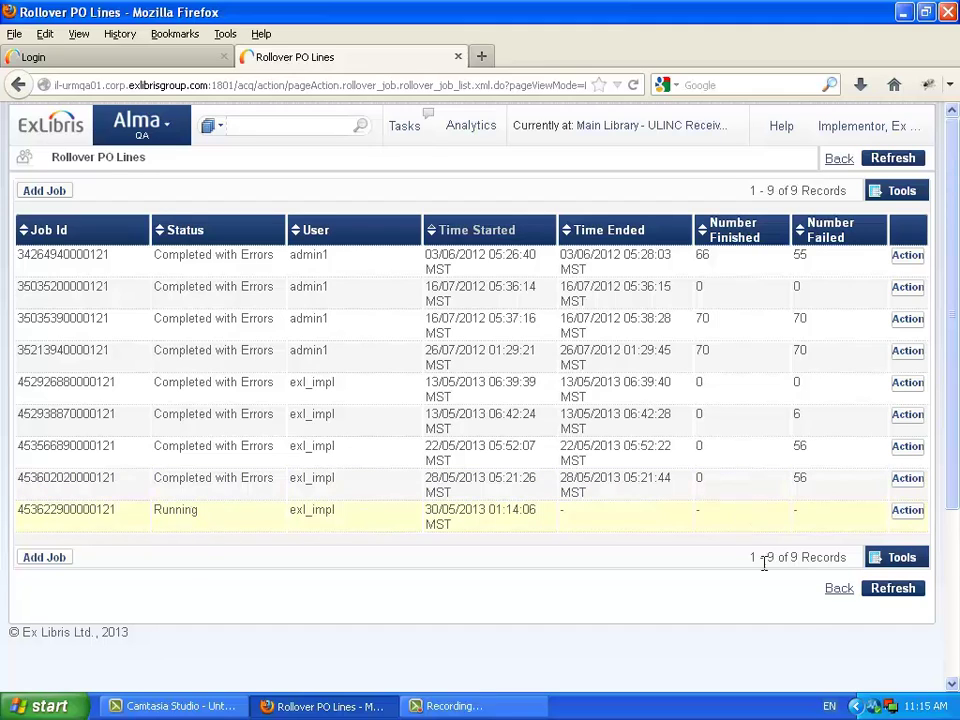
{"action": "left_click", "coordinate": [895, 590]}
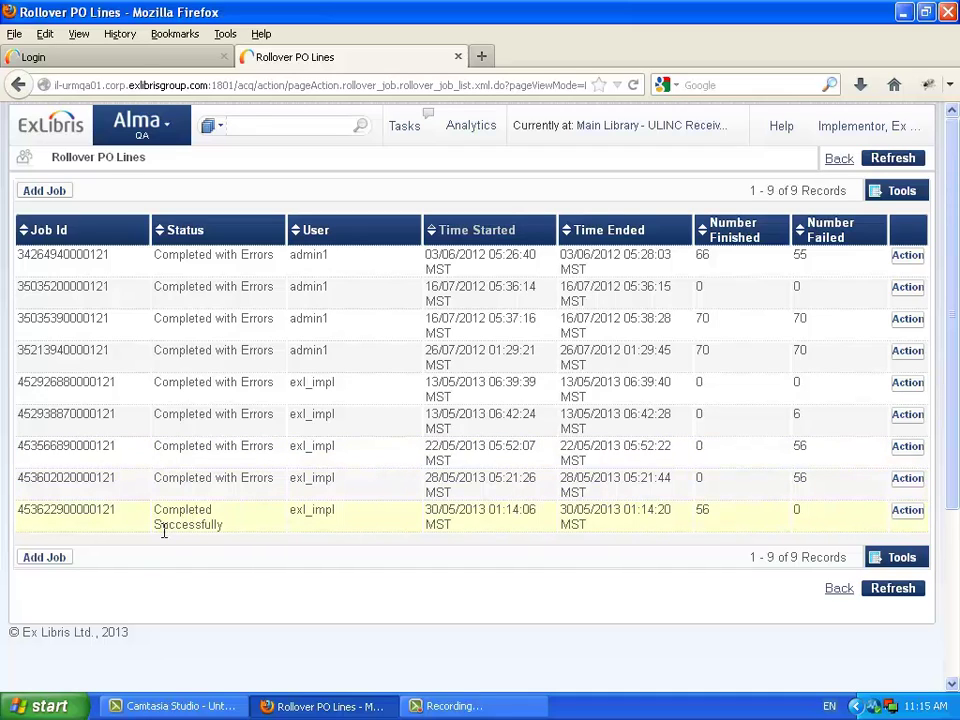
{"action": "double_click", "coordinate": [700, 510]}
View the report of the finished PO line rollover job and examine its parameters, events and results by continuity type
{"action": "left_click", "coordinate": [908, 511]}
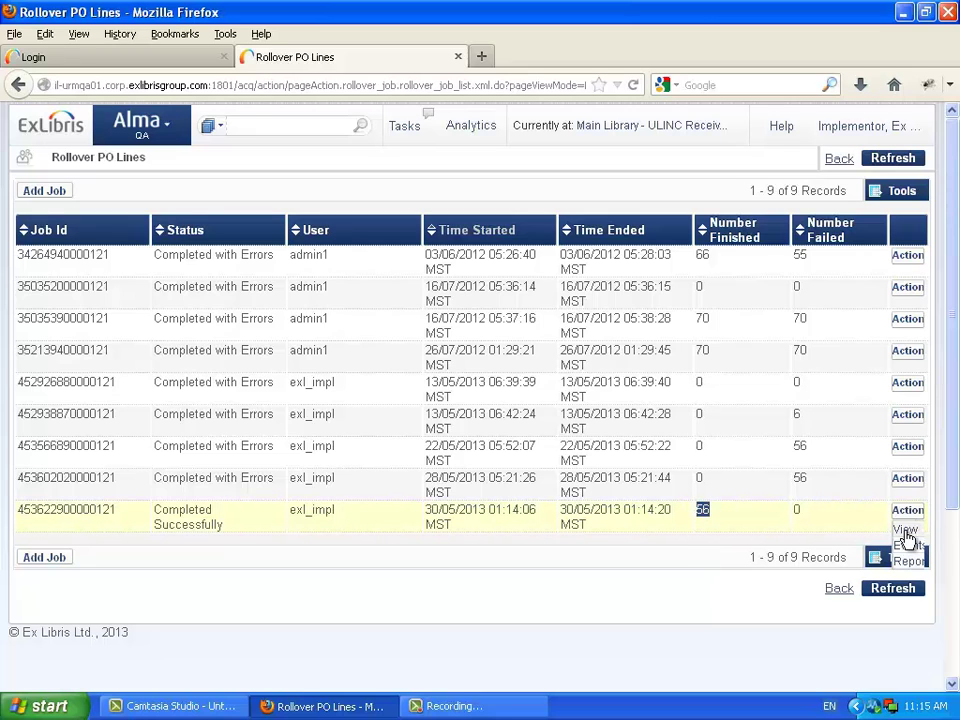
{"action": "left_click", "coordinate": [906, 536]}
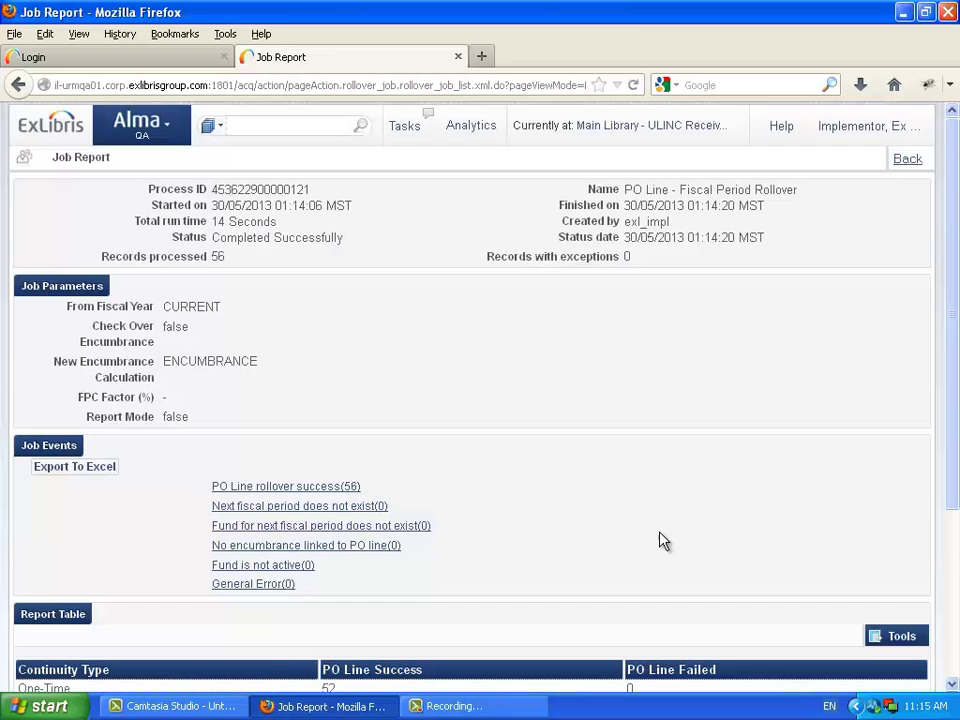
{"action": "scroll", "coordinate": [660, 541], "scroll_direction": "down", "scroll_amount": 2}
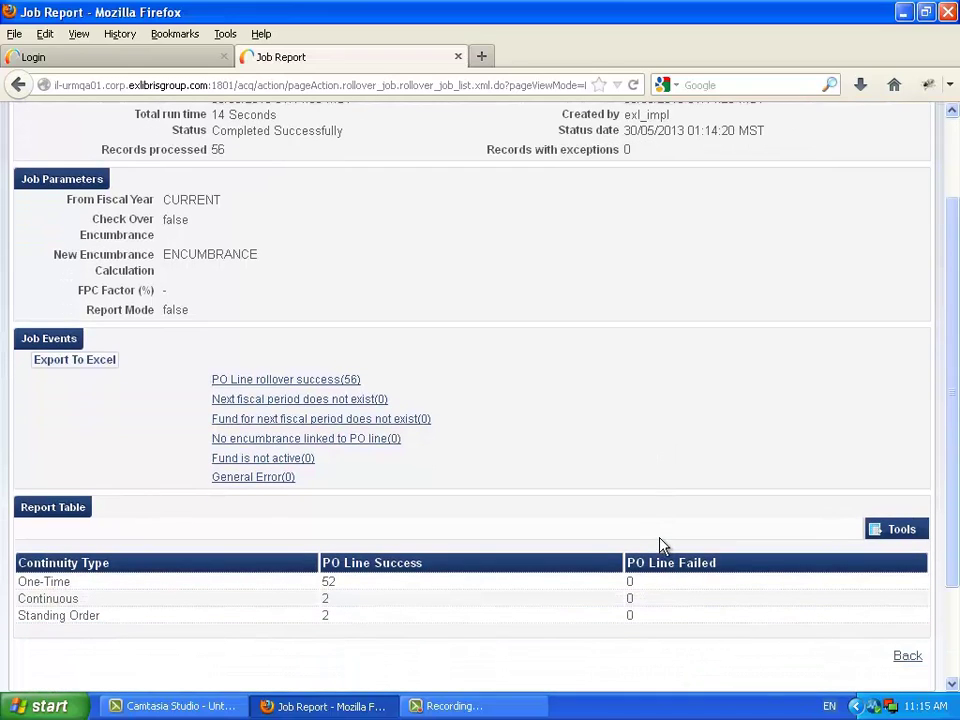
{"action": "scroll", "coordinate": [463, 362], "scroll_direction": "up", "scroll_amount": 2}
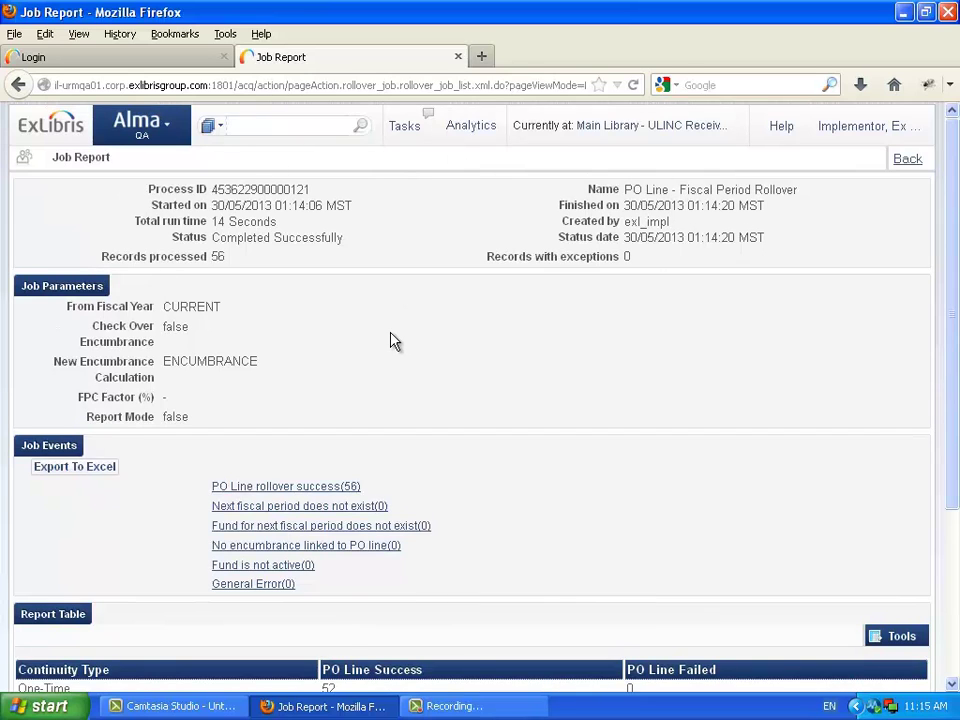
{"action": "scroll", "coordinate": [390, 336], "scroll_direction": "down", "scroll_amount": 2}
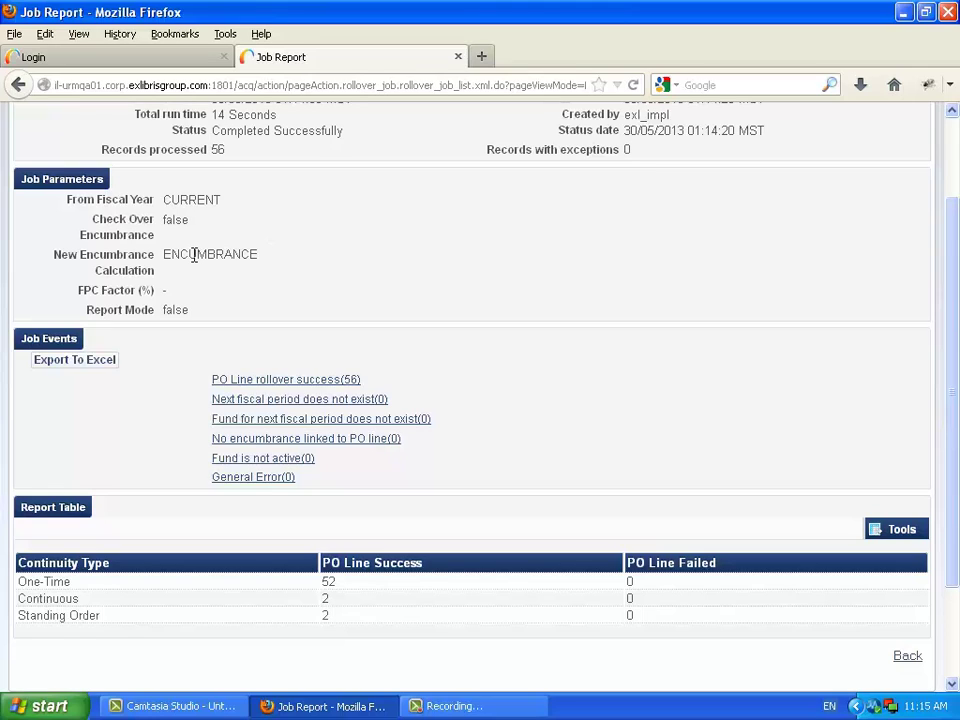
{"action": "double_click", "coordinate": [172, 309]}
{"action": "scroll", "coordinate": [364, 304], "scroll_direction": "down", "scroll_amount": 3}
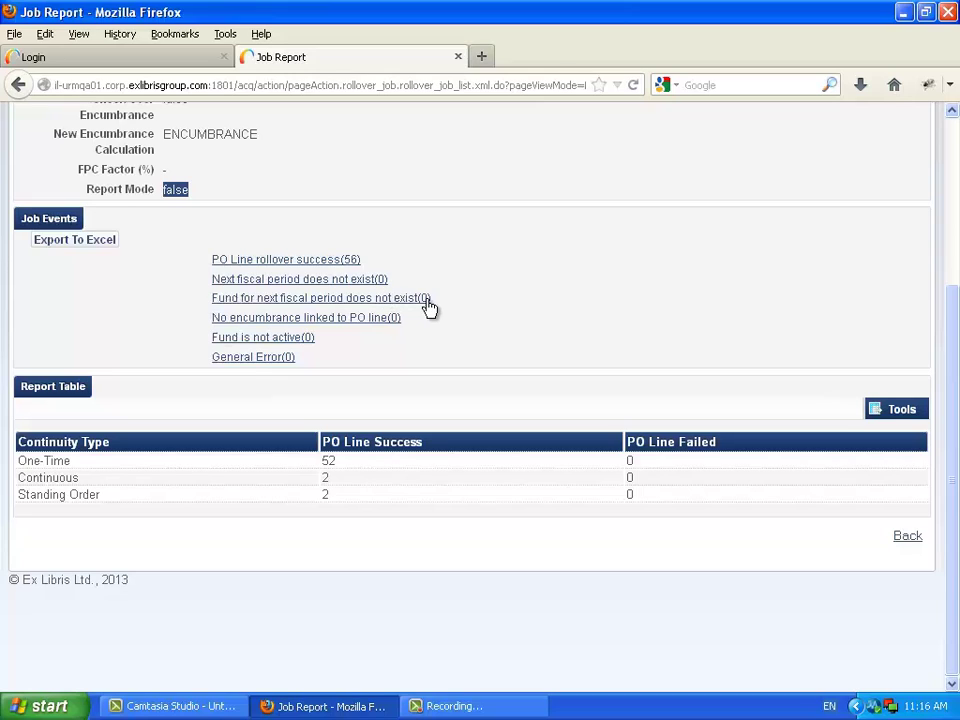
Open the PO Line rollover success event, look through the listed PO line references, and return to the job report
{"action": "left_click", "coordinate": [279, 262]}
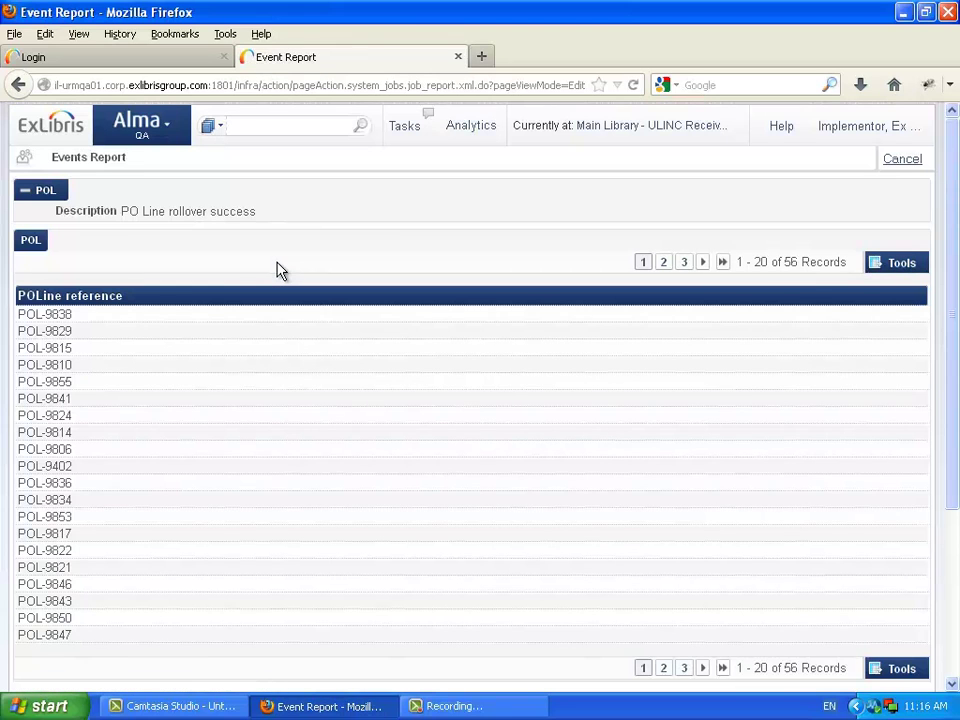
{"action": "scroll", "coordinate": [229, 343], "scroll_direction": "down", "scroll_amount": 5}
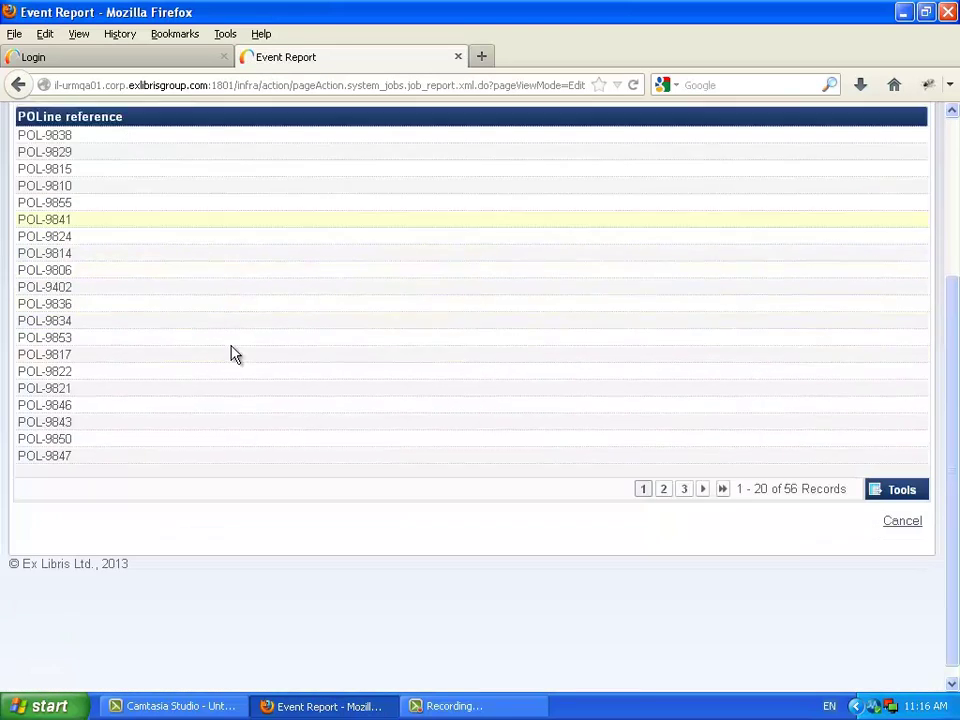
{"action": "scroll", "coordinate": [228, 347], "scroll_direction": "up", "scroll_amount": 5}
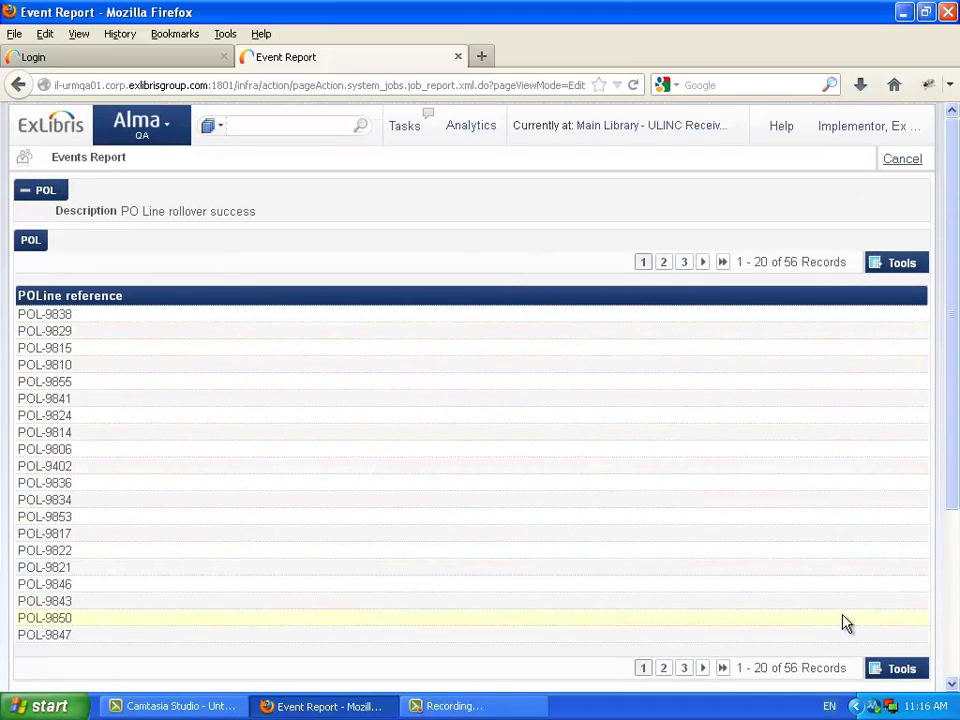
{"action": "scroll", "coordinate": [790, 615], "scroll_direction": "down", "scroll_amount": 3}
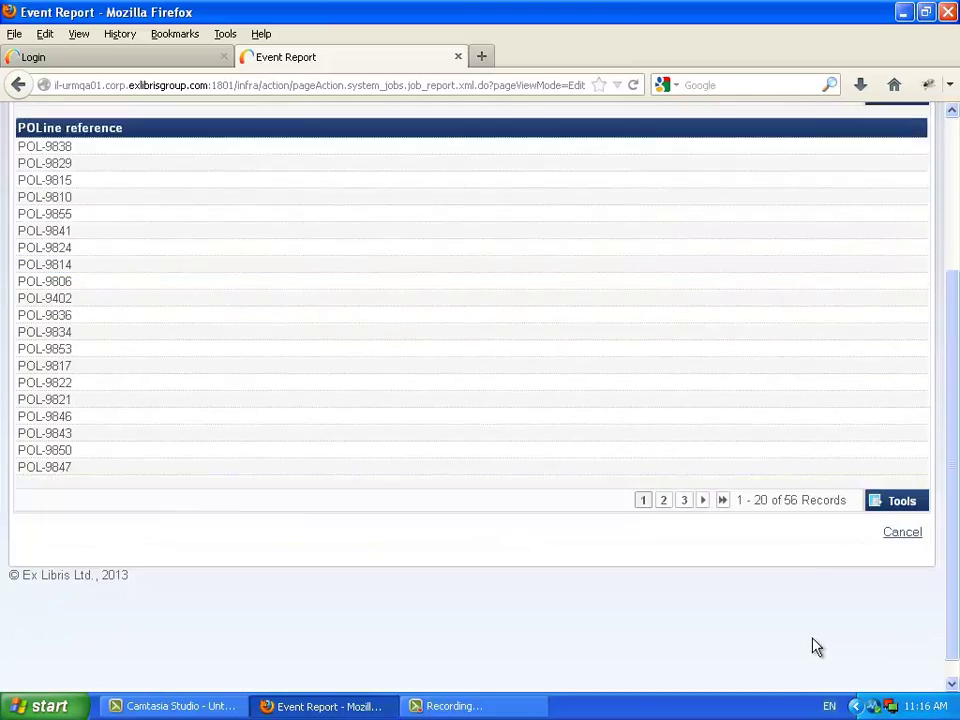
{"action": "left_click", "coordinate": [903, 476]}
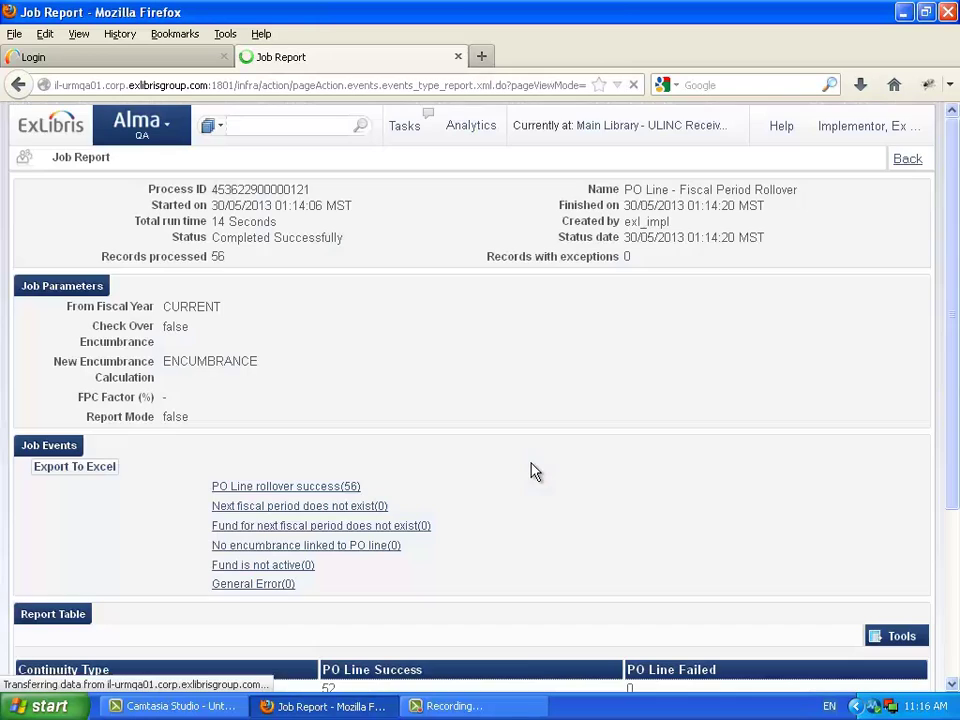
{"action": "scroll", "coordinate": [330, 340], "scroll_direction": "down", "scroll_amount": 3}
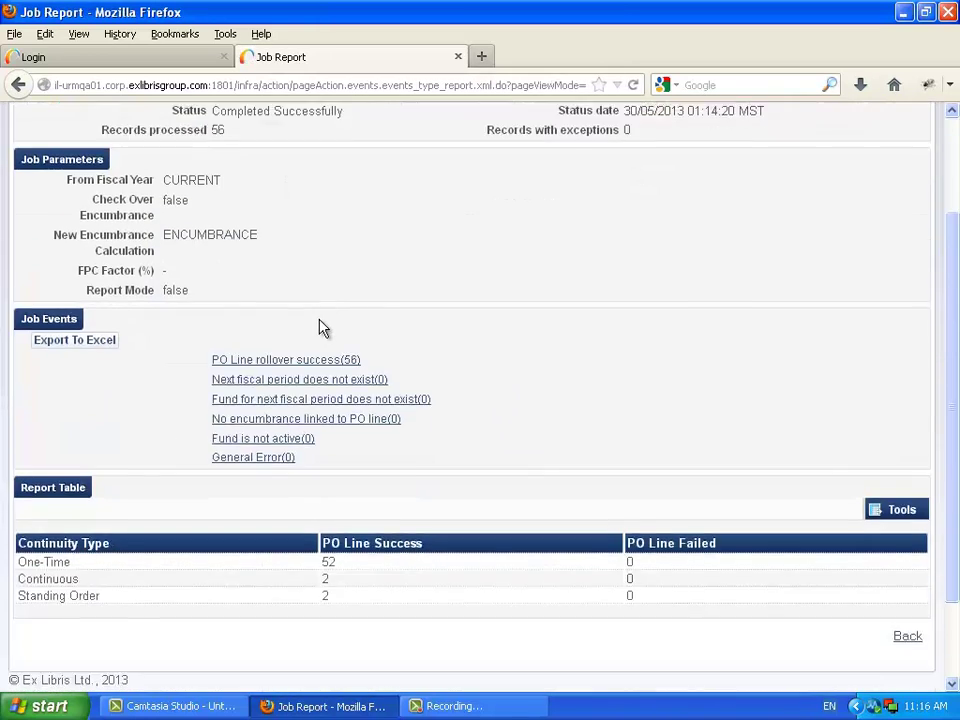
{"action": "scroll", "coordinate": [320, 328], "scroll_direction": "up", "scroll_amount": 3}
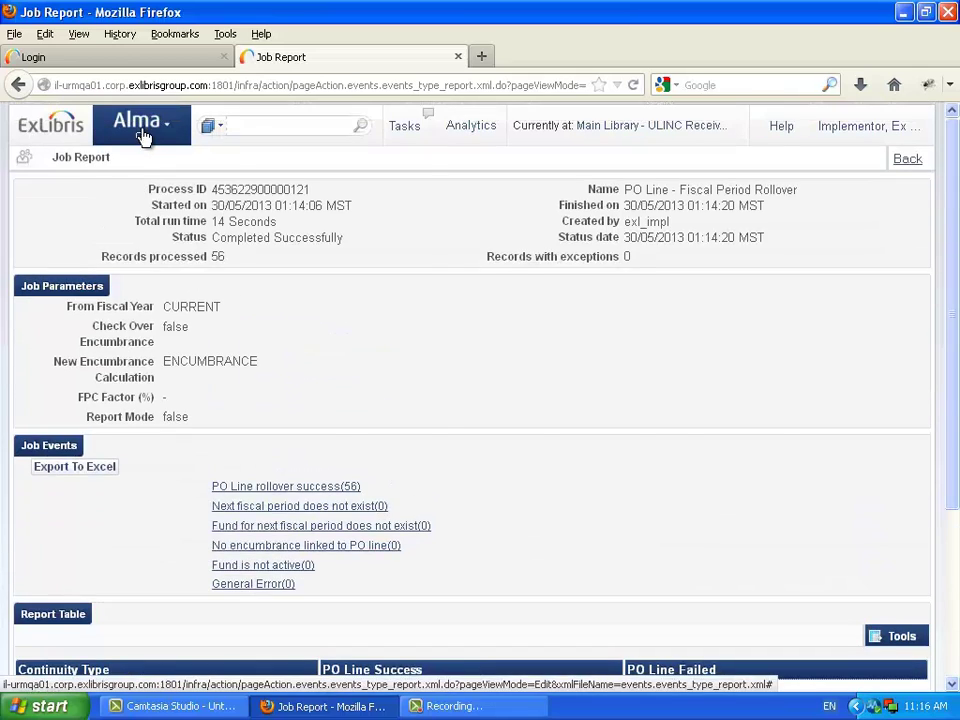
Open Funds and Ledgers to check the encumbered balances of the active 30/12/2012 - 29/12/2014 funds
{"action": "left_click", "coordinate": [144, 136]}
{"action": "scroll", "coordinate": [268, 424], "scroll_direction": "down", "scroll_amount": 5}
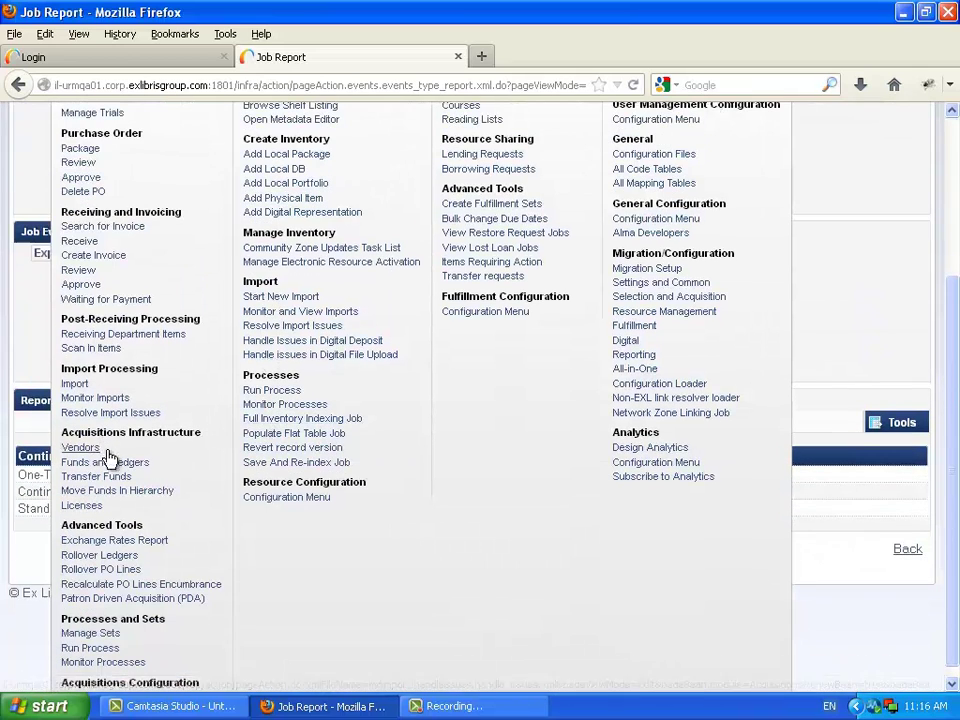
{"action": "left_click", "coordinate": [113, 462]}
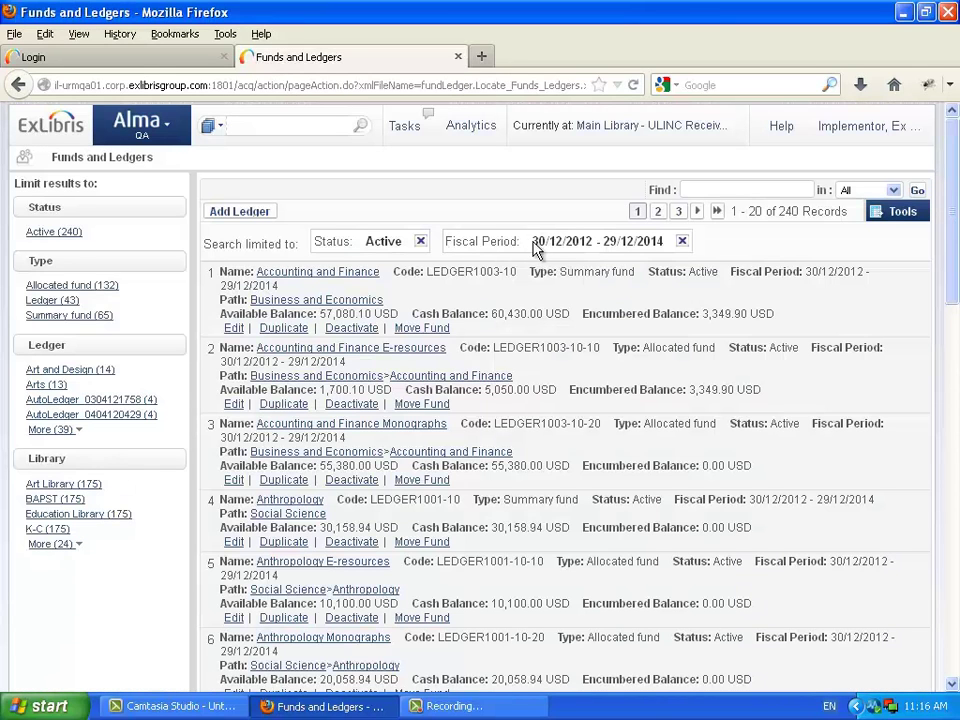
Open the Accounting and Finance summary fund for 30/12/2012 - 29/12/2014 and view the transactions of its Accounting and Finance E-resources fund
{"action": "left_click_drag", "start_coordinate": [533, 242], "coordinate": [655, 242]}
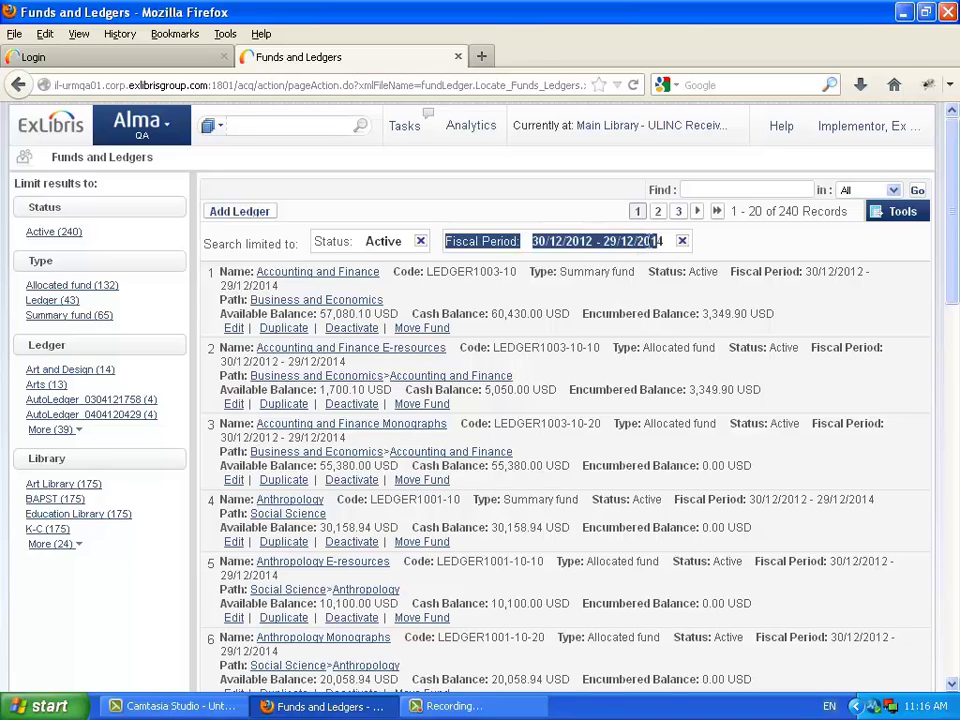
{"action": "left_click", "coordinate": [525, 322]}
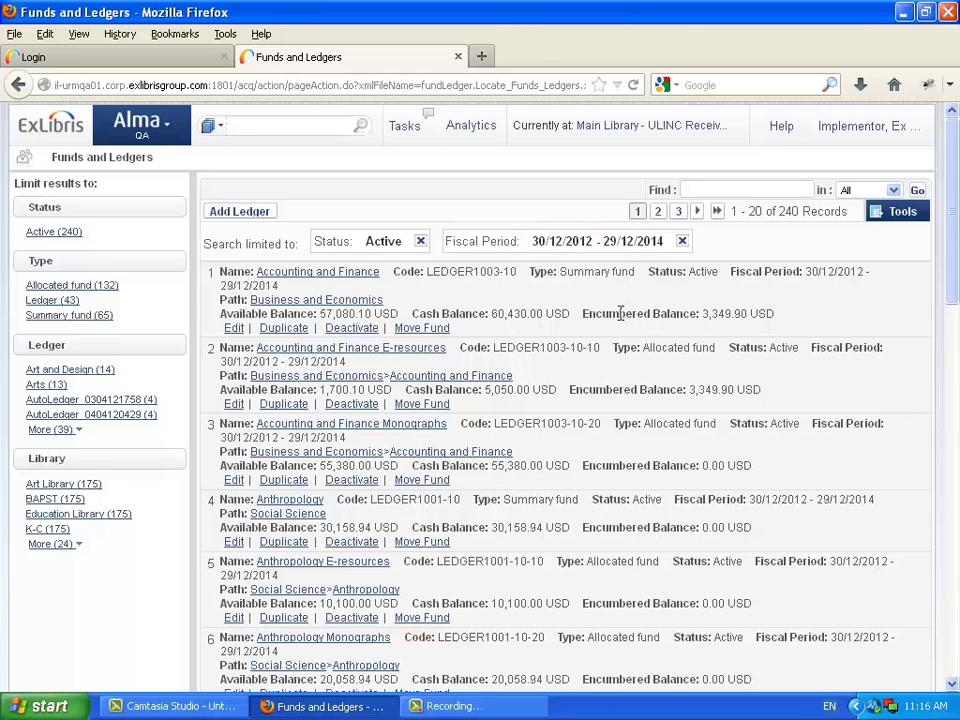
{"action": "left_click", "coordinate": [235, 329]}
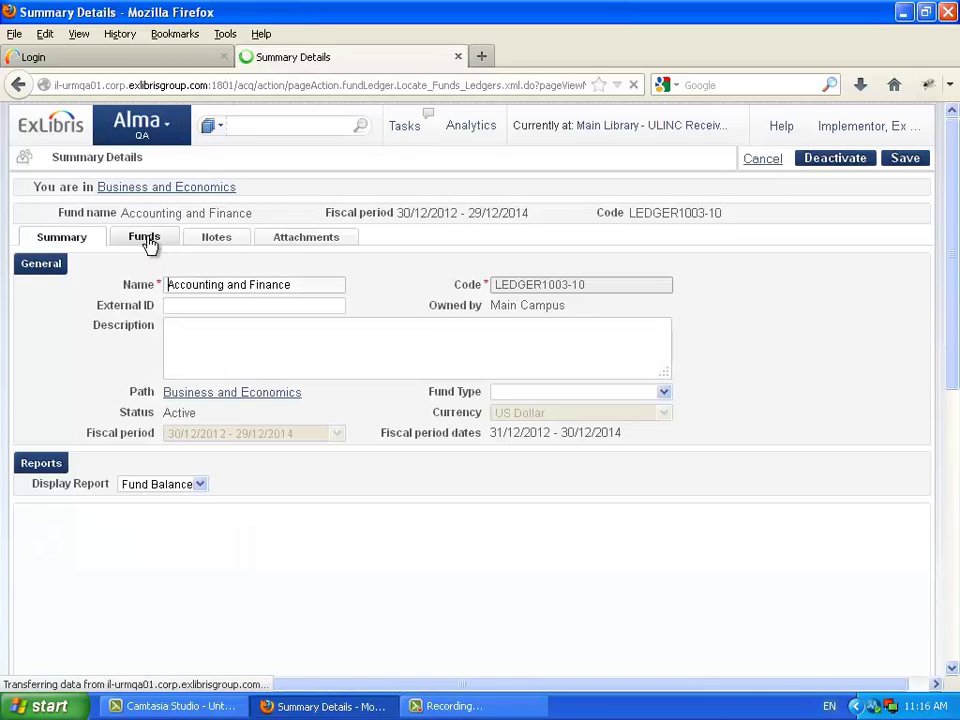
{"action": "left_click", "coordinate": [146, 241]}
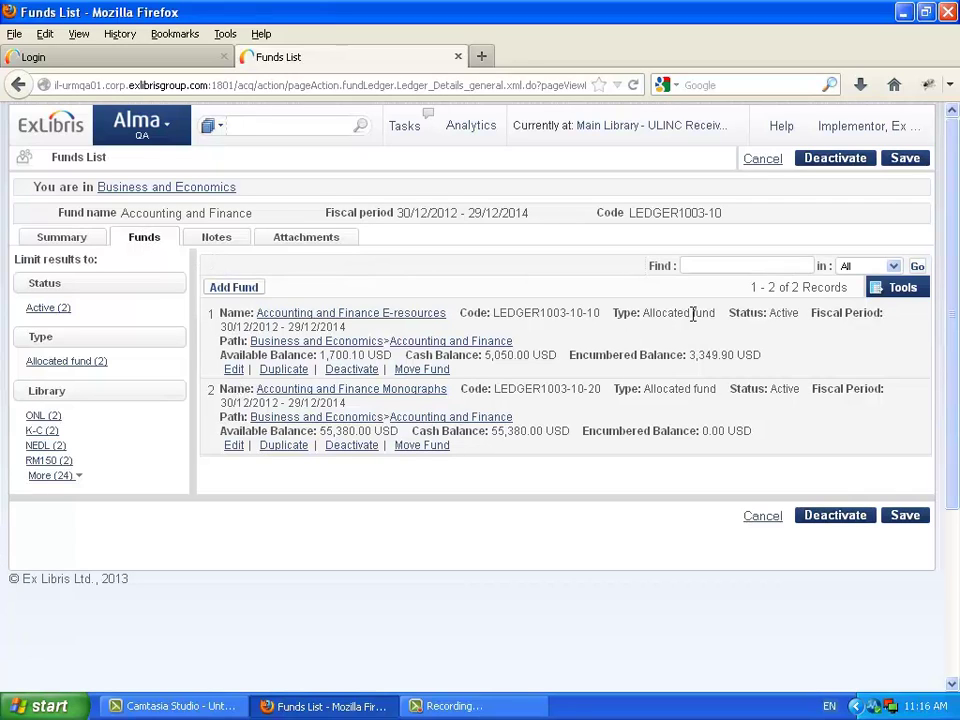
{"action": "left_click", "coordinate": [233, 369]}
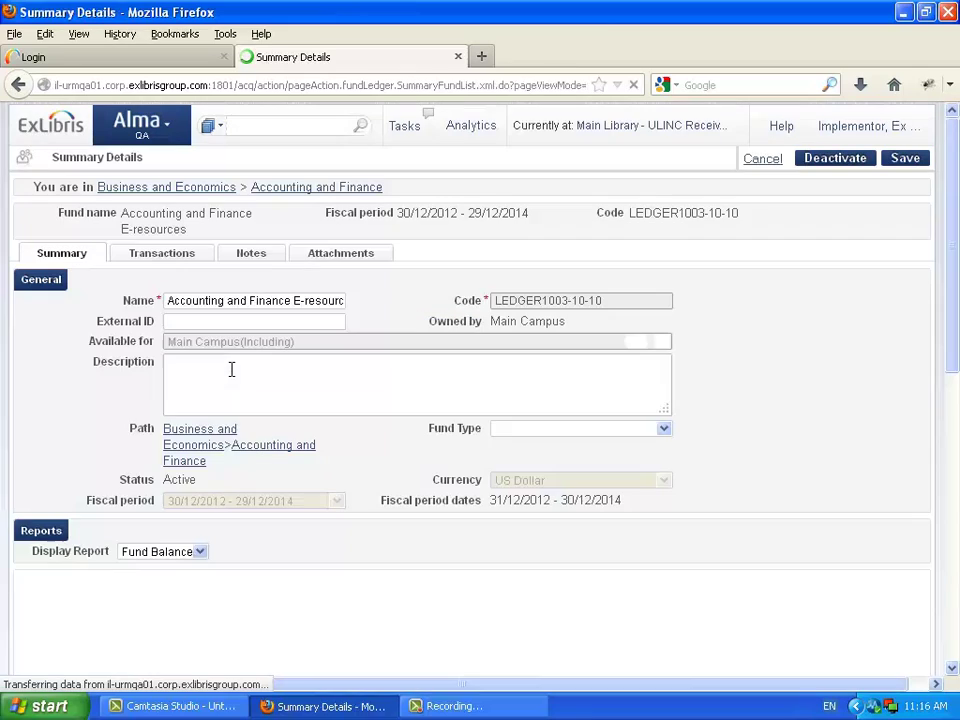
{"action": "left_click", "coordinate": [159, 258]}
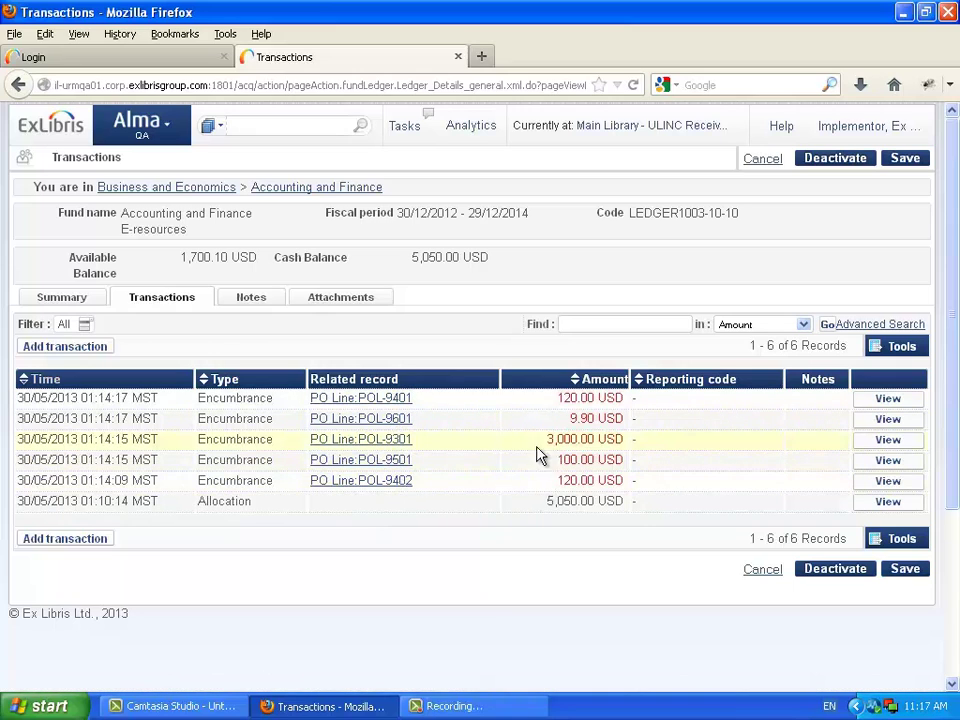
Open PO line POL-9401 from the encumbrance transactions, check its list price and funding, and return to the fund's transactions
{"action": "left_click", "coordinate": [350, 399]}
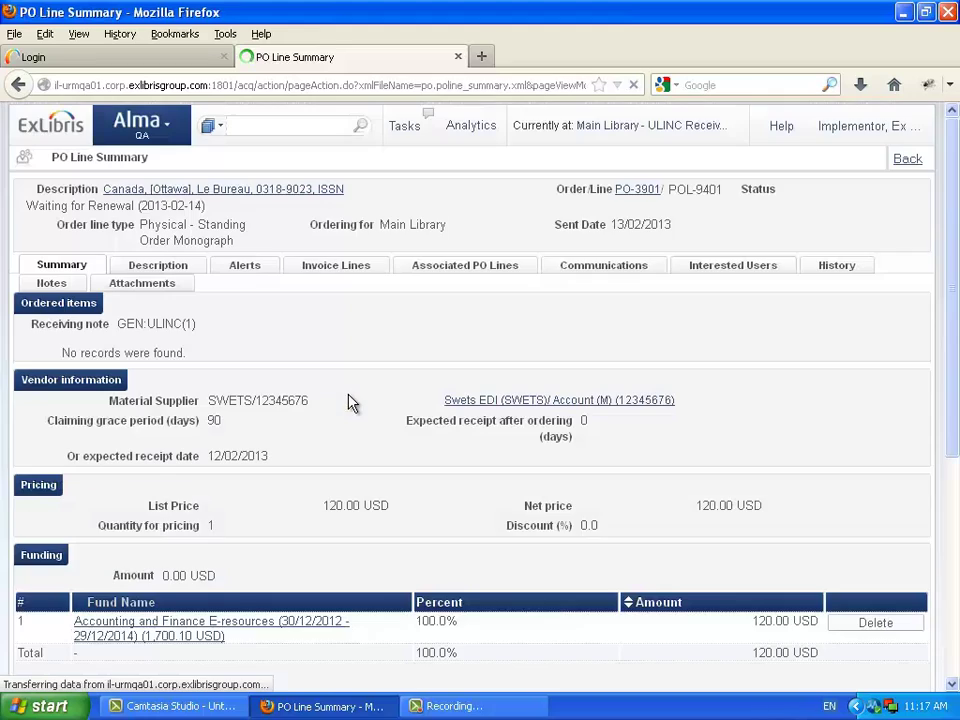
{"action": "scroll", "coordinate": [222, 353], "scroll_direction": "down", "scroll_amount": 2}
{"action": "scroll", "coordinate": [220, 352], "scroll_direction": "down", "scroll_amount": 2}
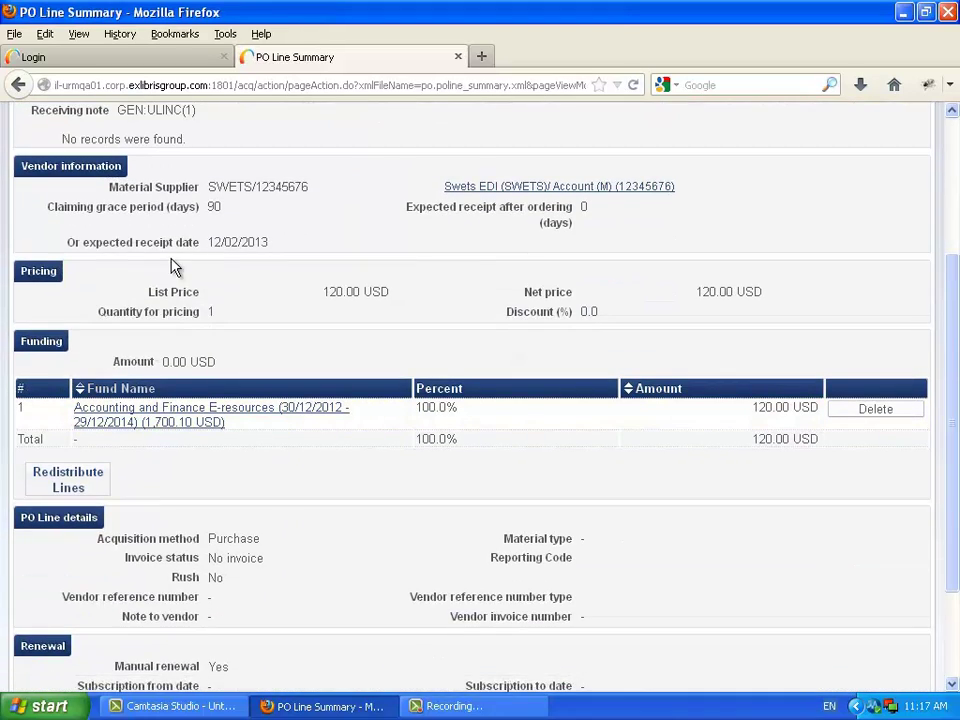
{"action": "left_click_drag", "start_coordinate": [322, 295], "coordinate": [371, 308]}
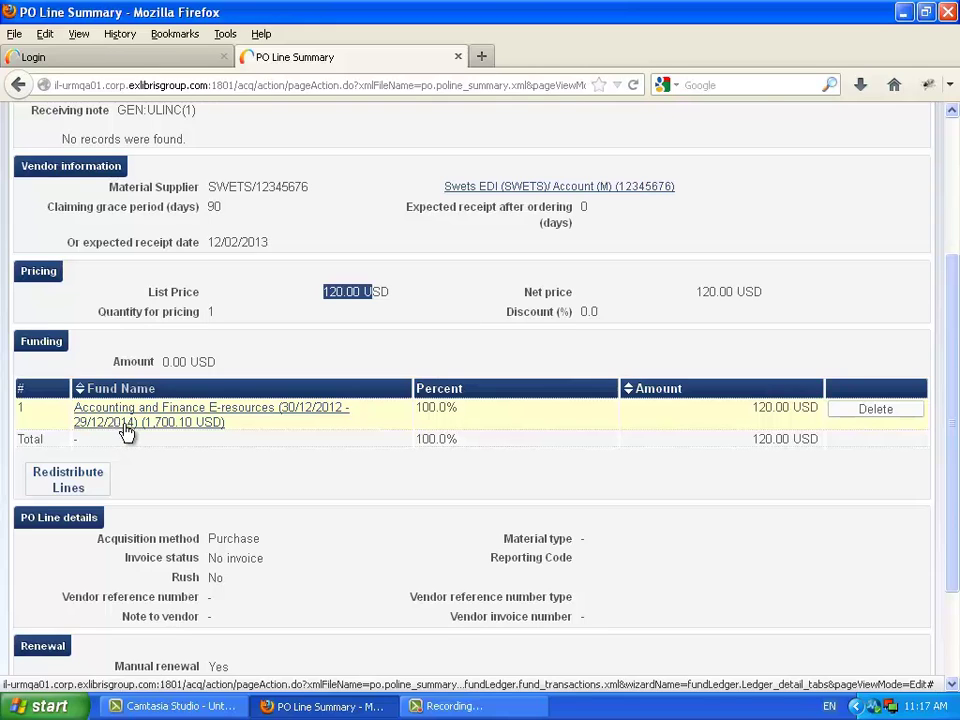
{"action": "scroll", "coordinate": [135, 430], "scroll_direction": "down", "scroll_amount": 3}
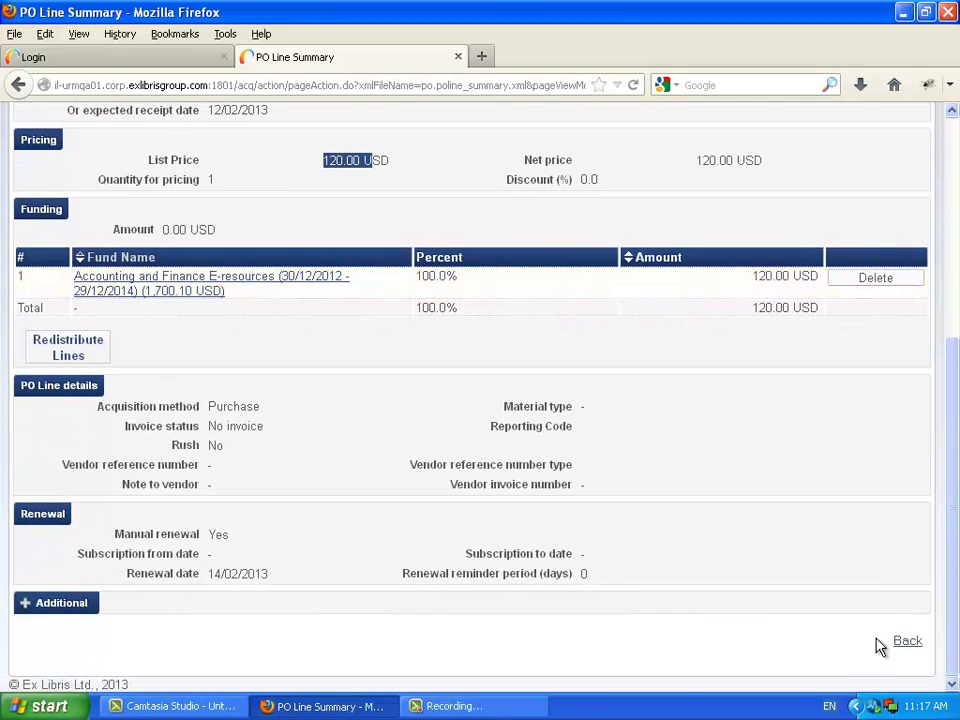
{"action": "left_click", "coordinate": [905, 642]}
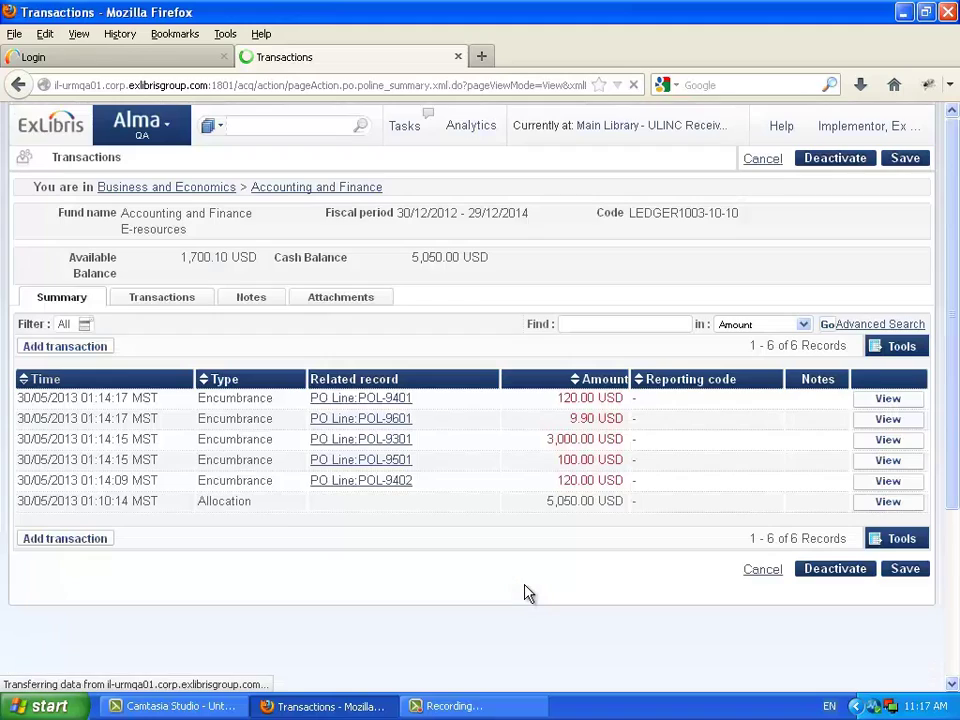